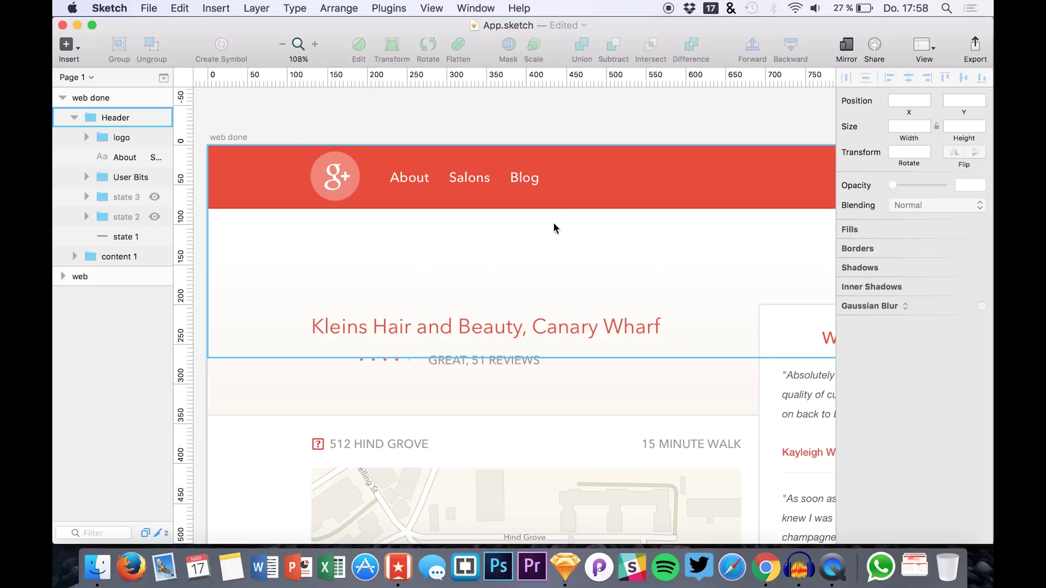
Zoom out of the Sketch page and glance at the empty Marvel project.
key(super+minus)
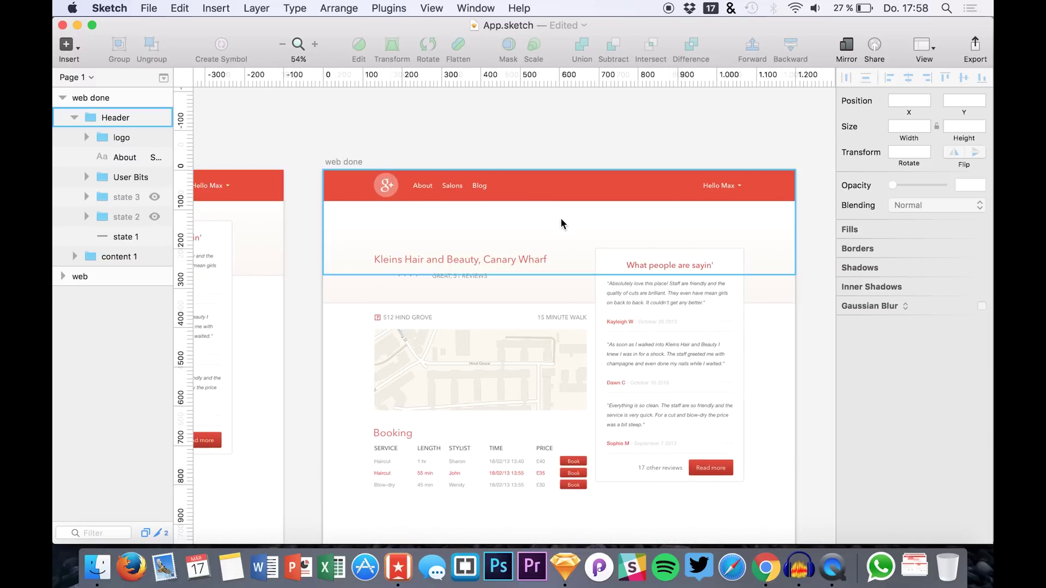
click(765, 567)
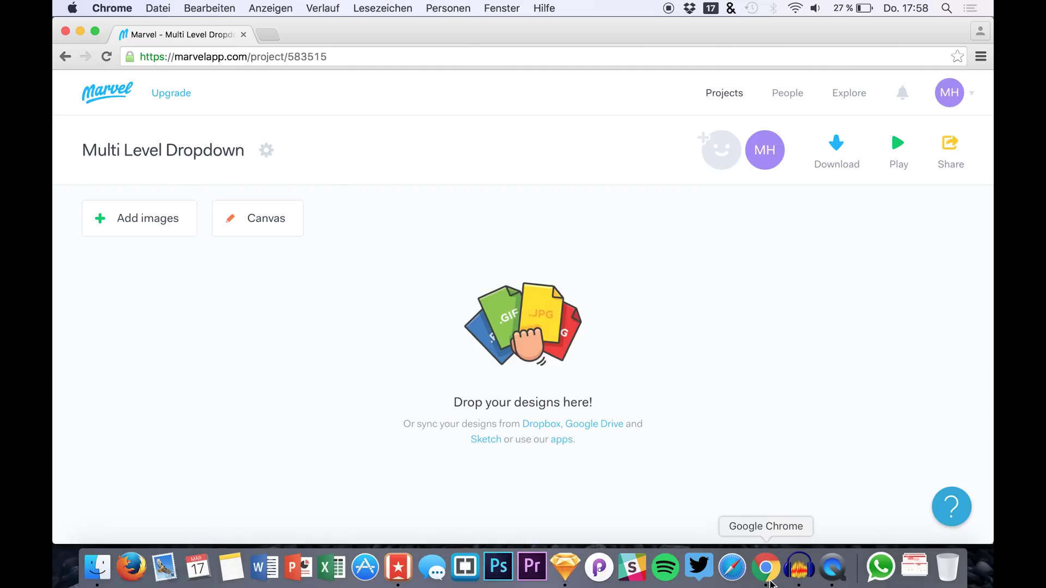
click(565, 567)
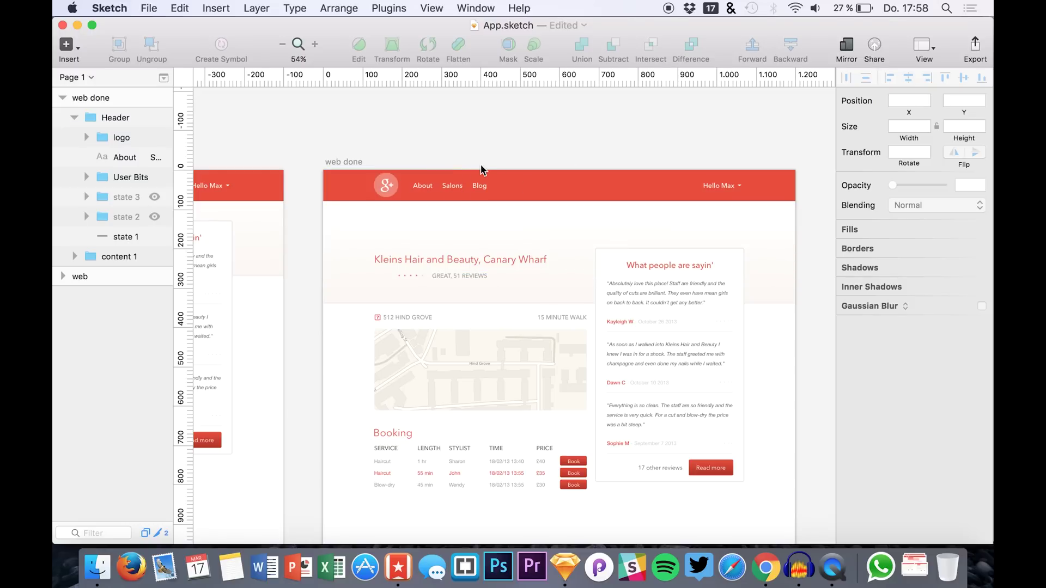
Show the state 2 About dropdown and state 3 Max, Joe, Steve submenu, then return to Marvel.
scroll(493, 155, up, 3)
scroll(496, 150, down, 2)
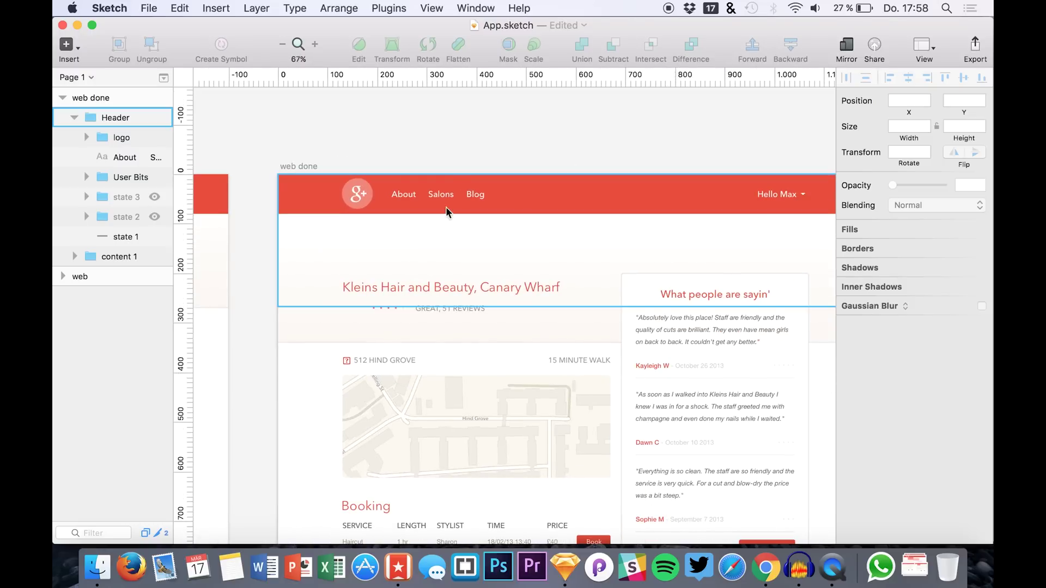
click(154, 218)
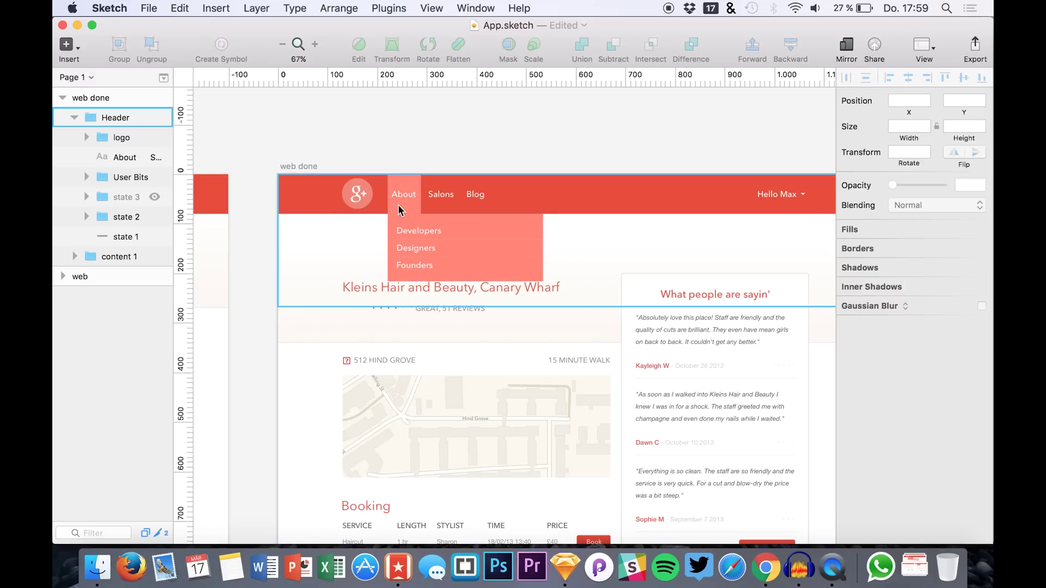
click(152, 198)
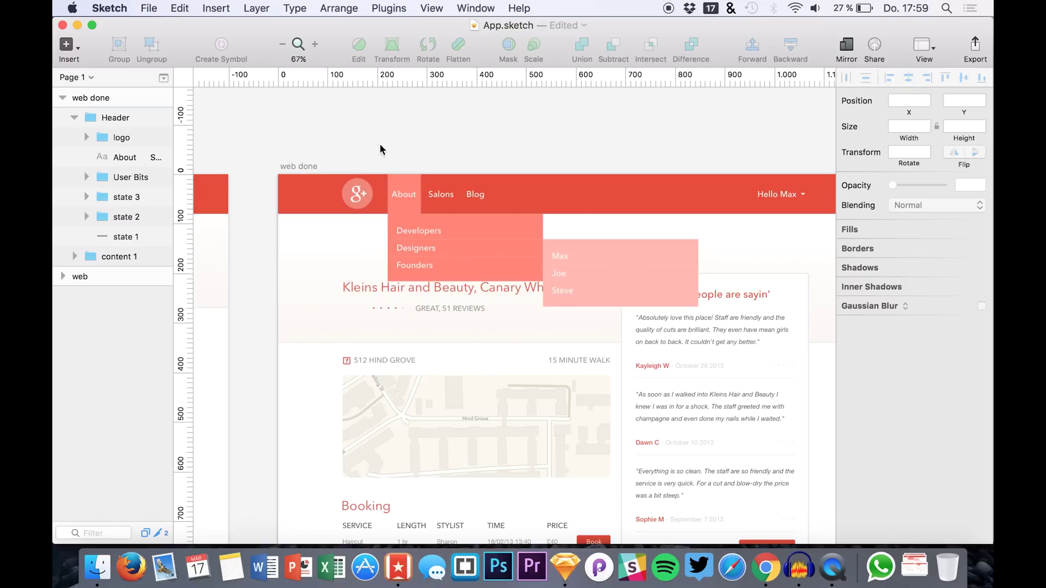
click(154, 197)
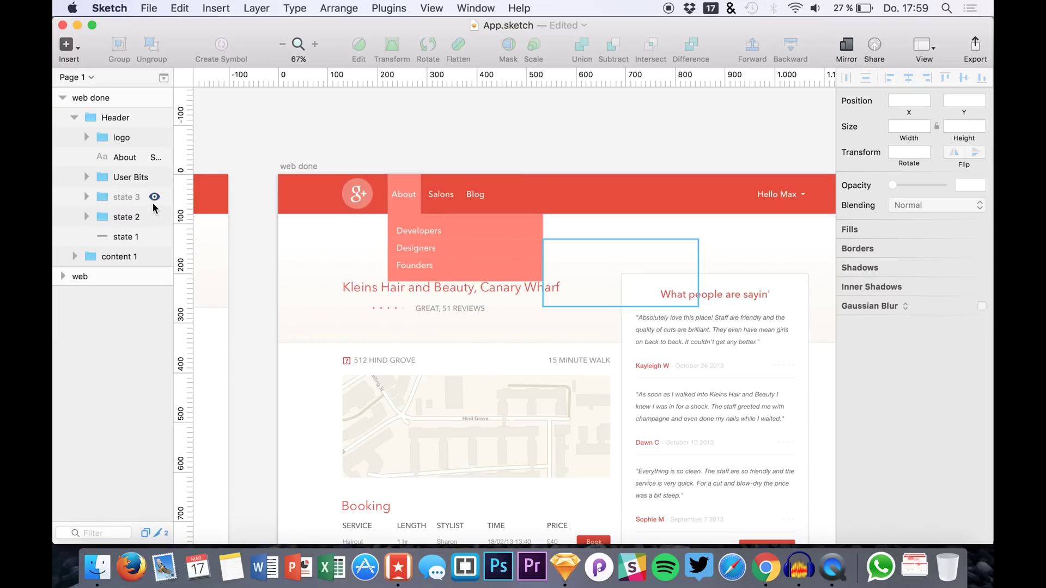
click(154, 216)
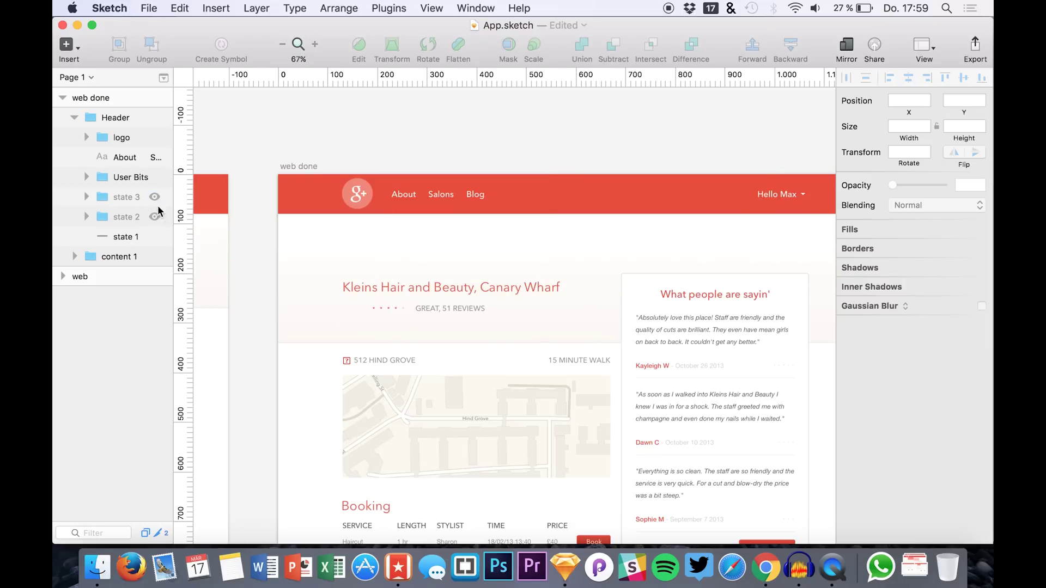
click(154, 217)
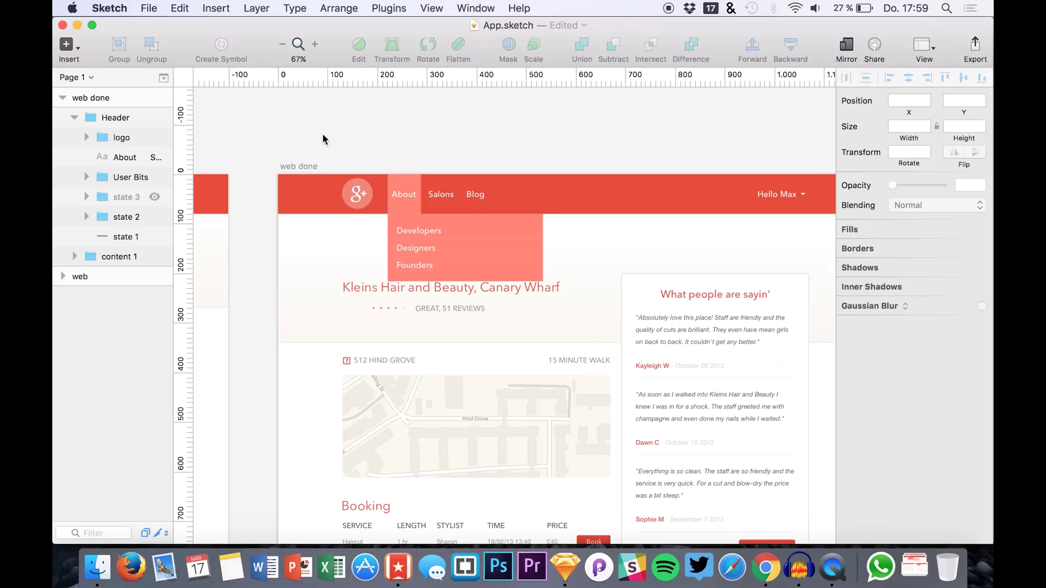
click(155, 217)
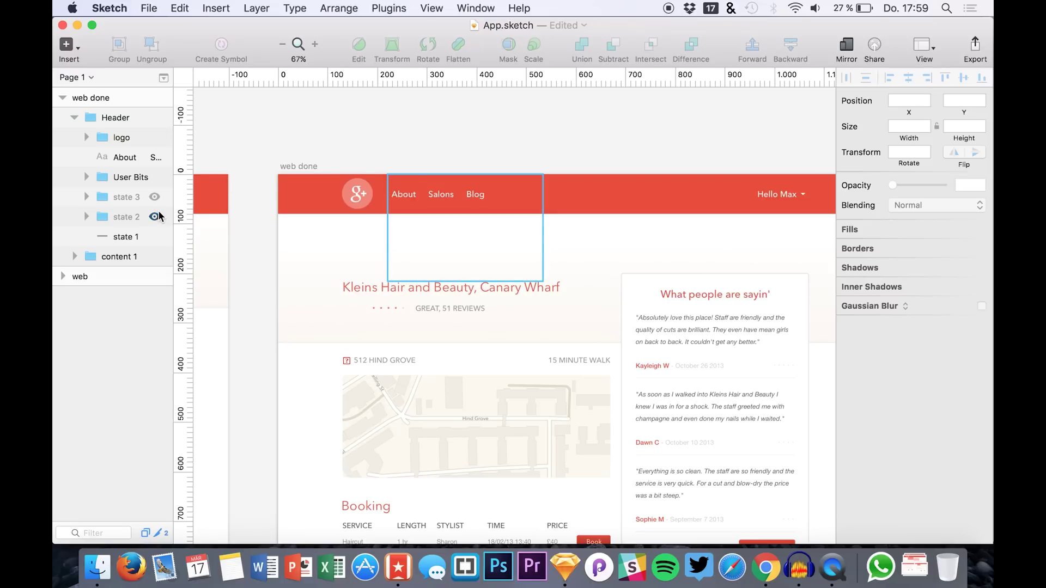
click(156, 217)
click(156, 217)
click(155, 217)
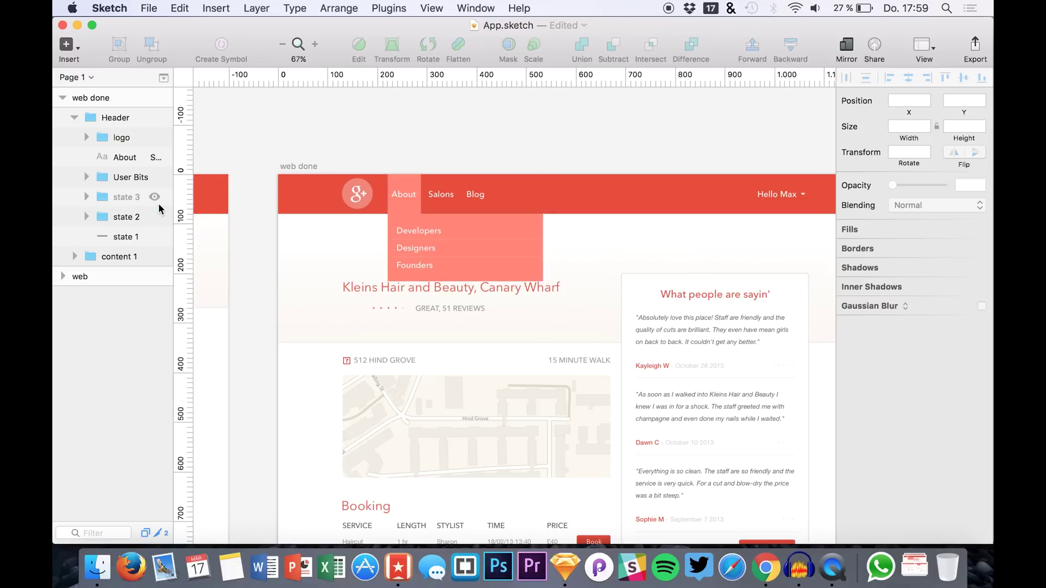
click(156, 198)
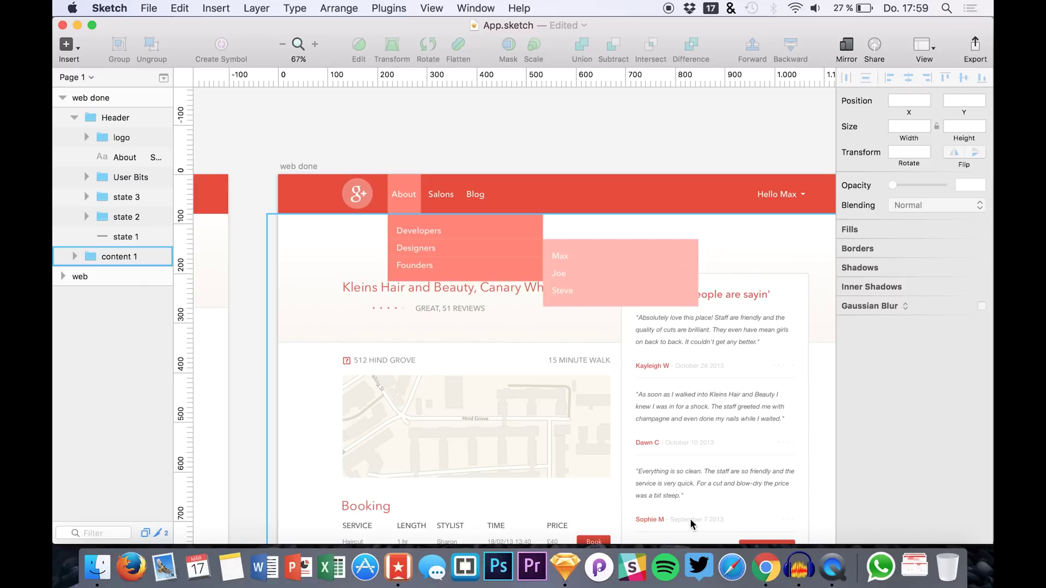
click(765, 567)
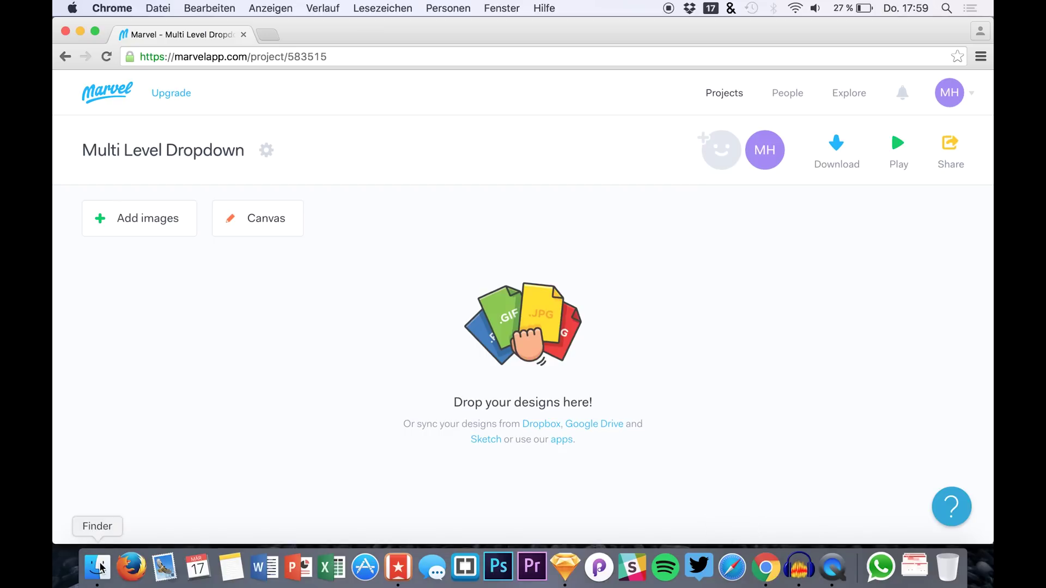
Drag web done.png, web done2.png and web done3.png from Finder into the Multi Level Dropdown project.
click(99, 566)
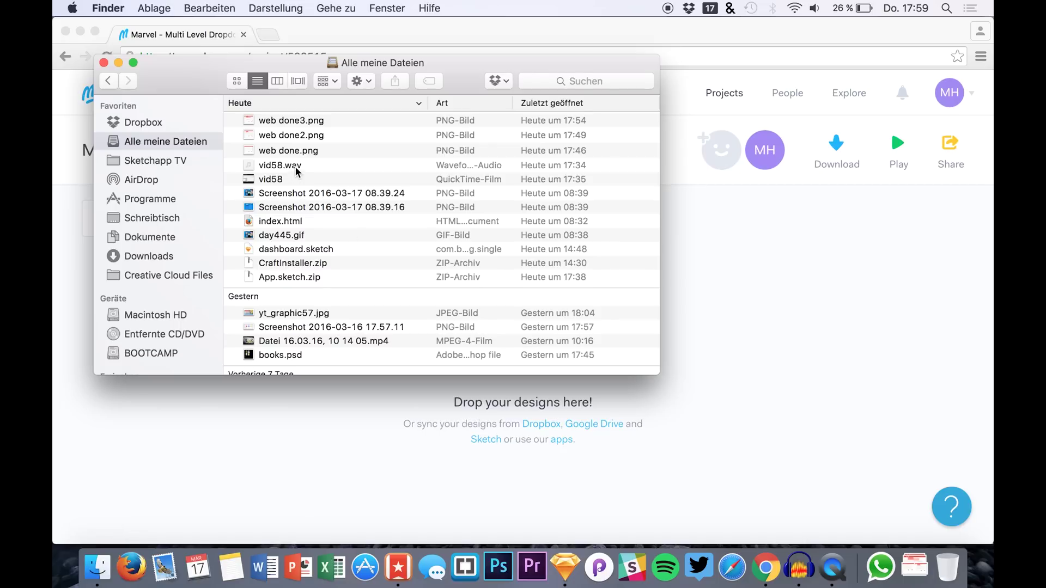
click(300, 142)
click(293, 151)
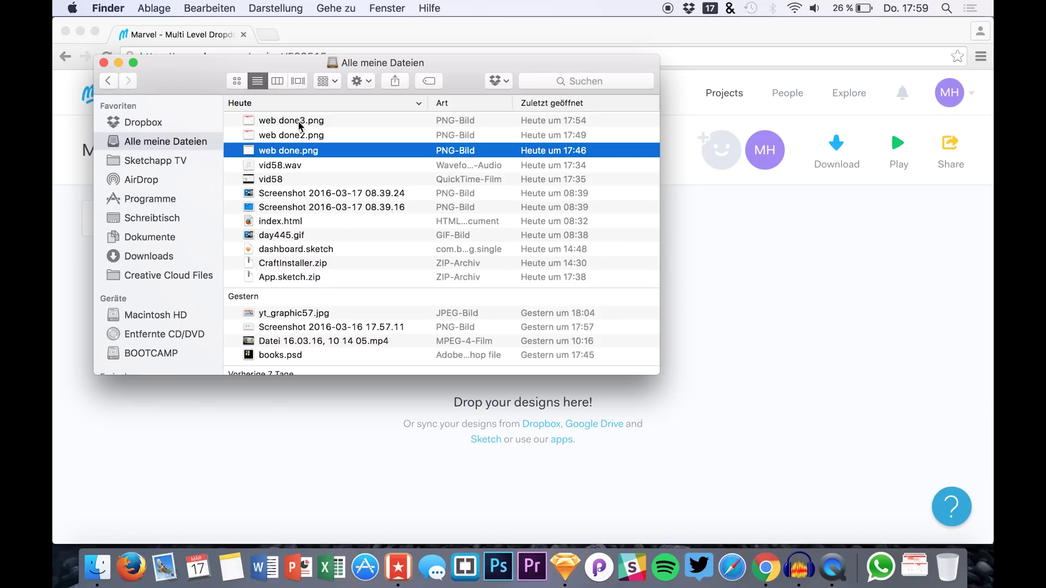
shift+click(300, 127)
drag(299, 126, 751, 357)
click(784, 354)
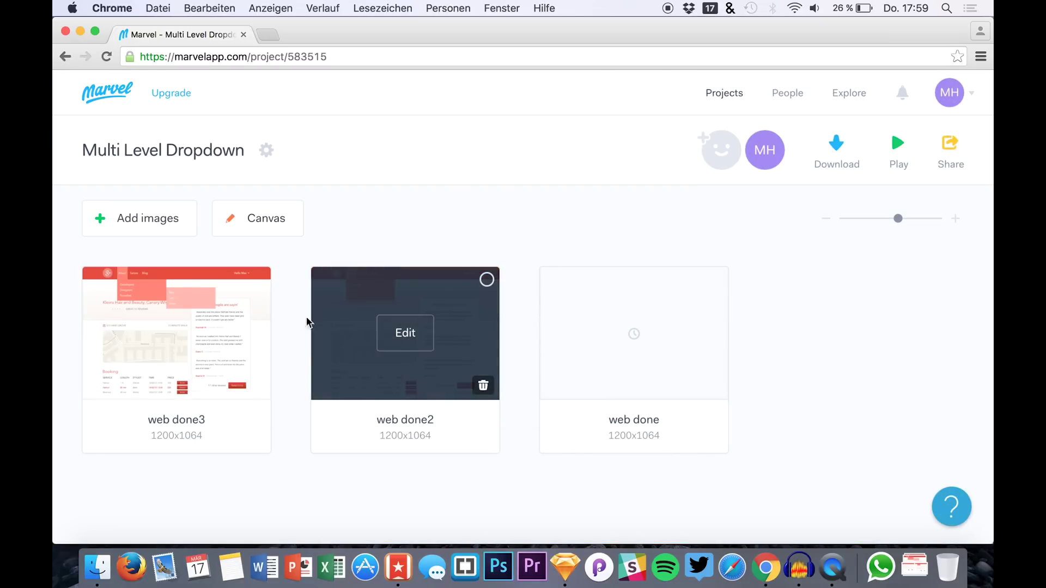
Reorder the screens so web done comes first and web done3 last.
mouse_move(213, 311)
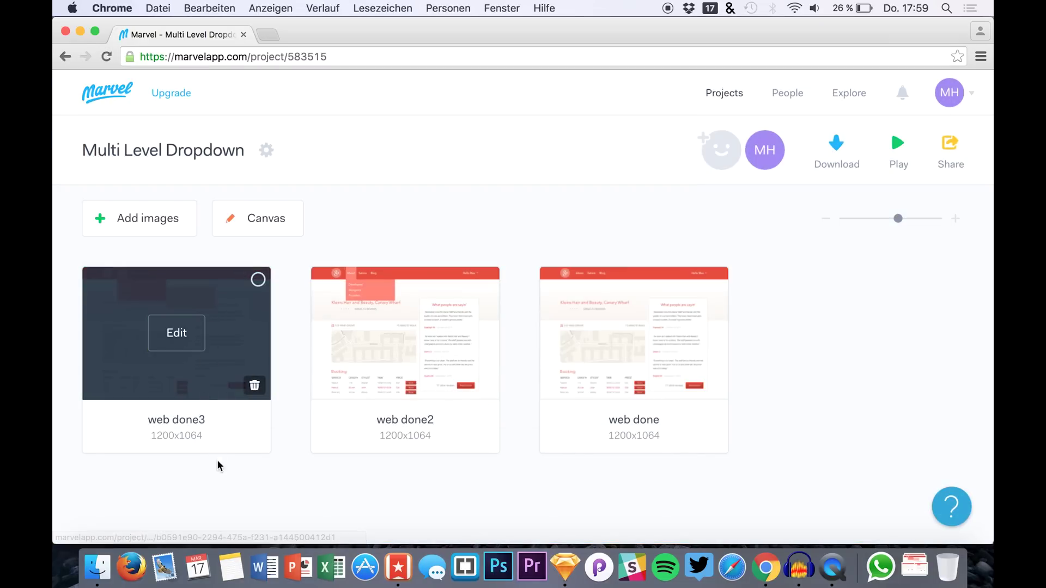
mouse_move(633, 291)
drag(633, 291, 178, 289)
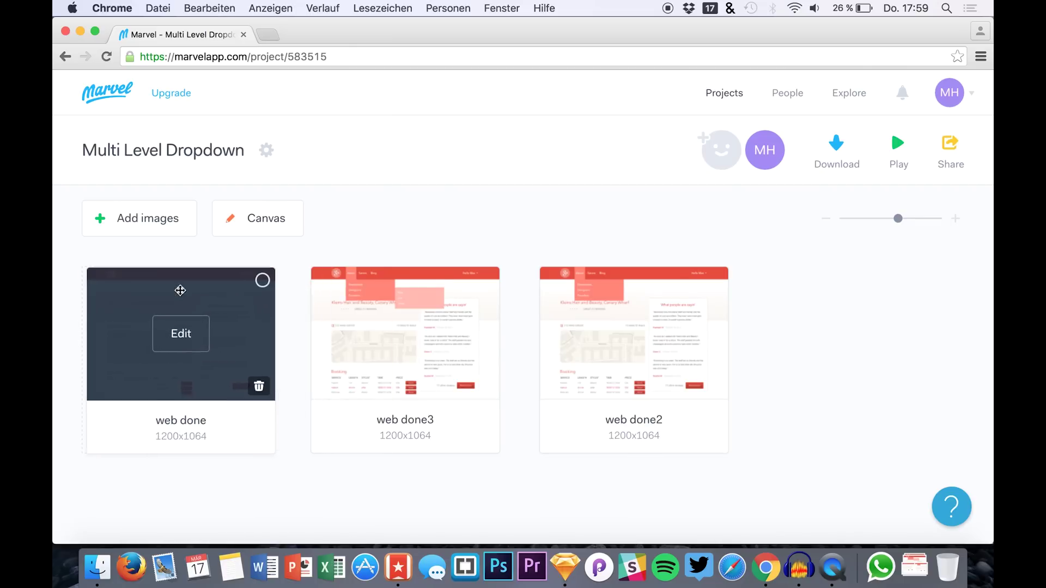
drag(432, 342, 676, 333)
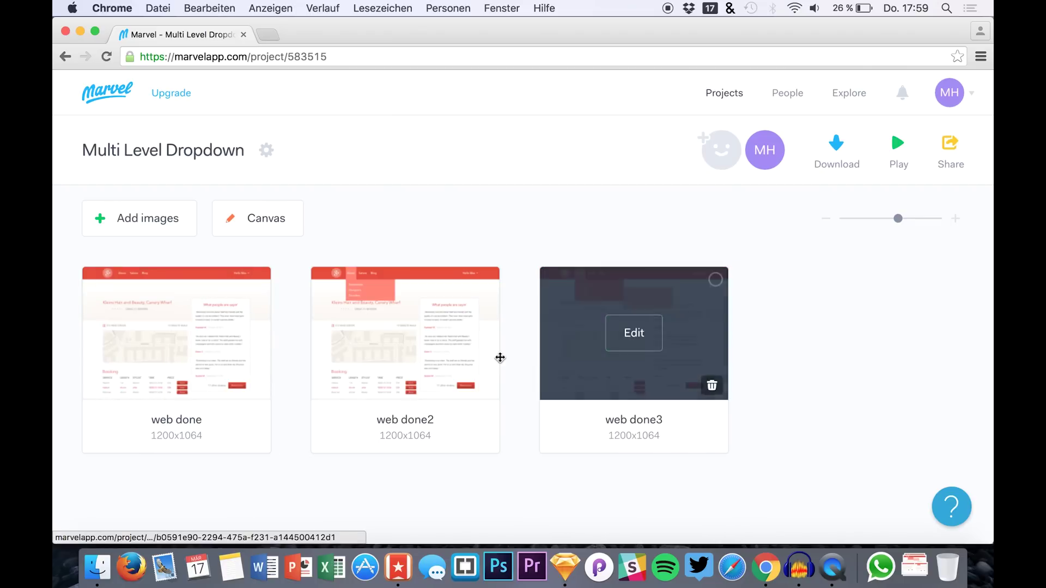
On web done, add an About hotspot to web done2 with Fade, Hover and Stay on target.
click(188, 354)
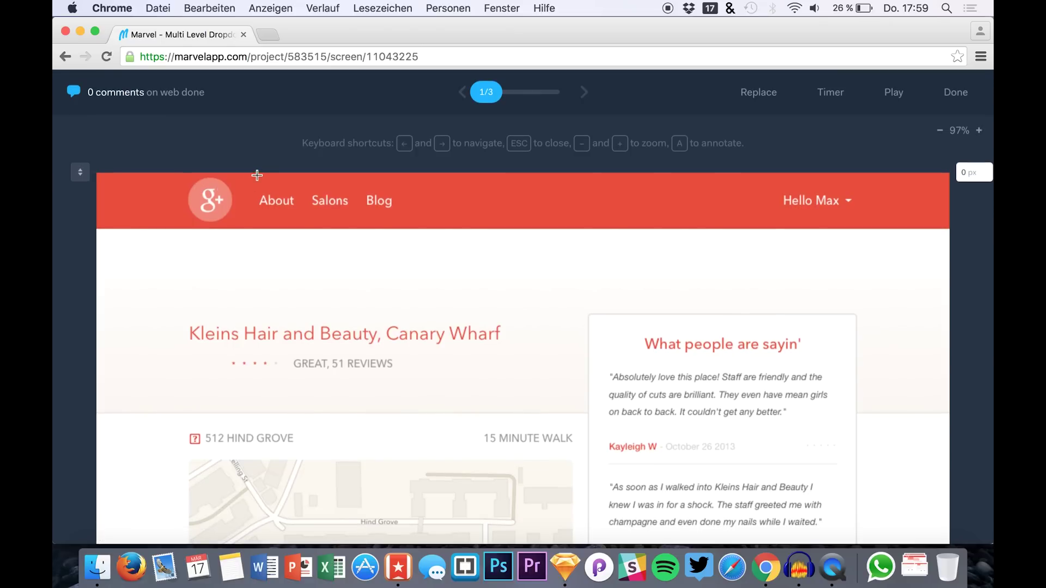
drag(257, 174, 282, 211)
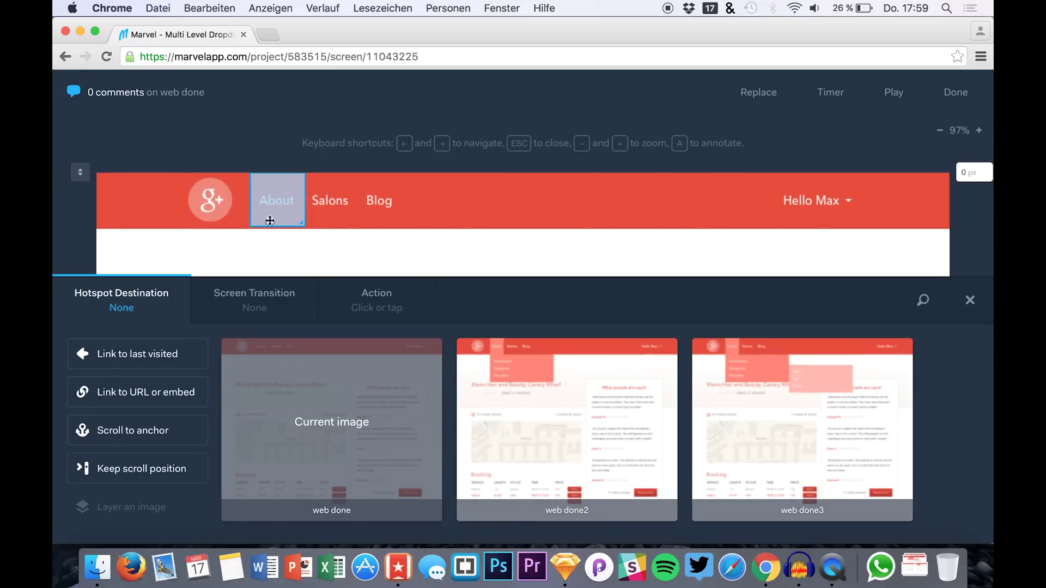
click(555, 460)
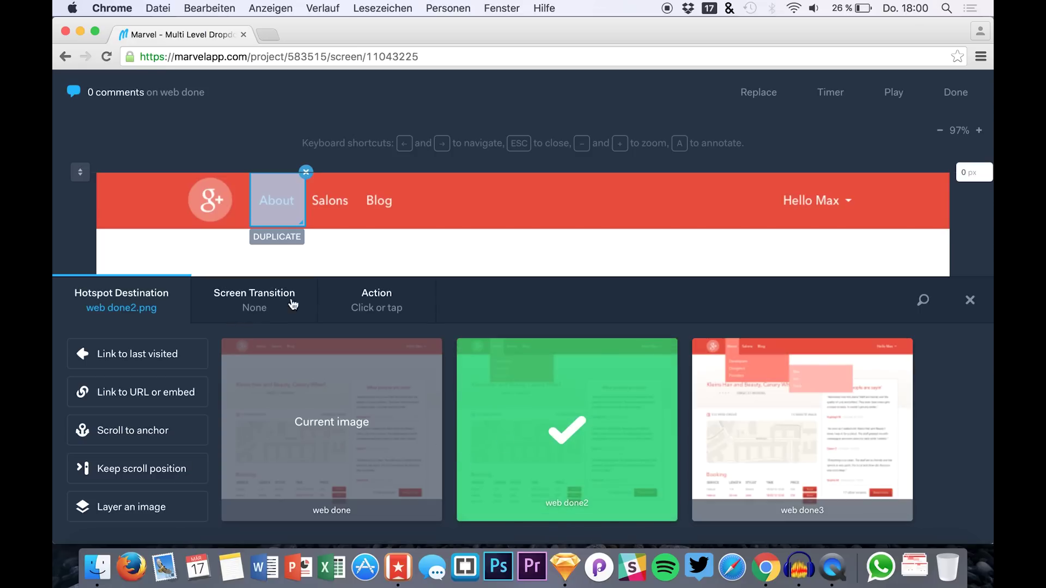
click(259, 303)
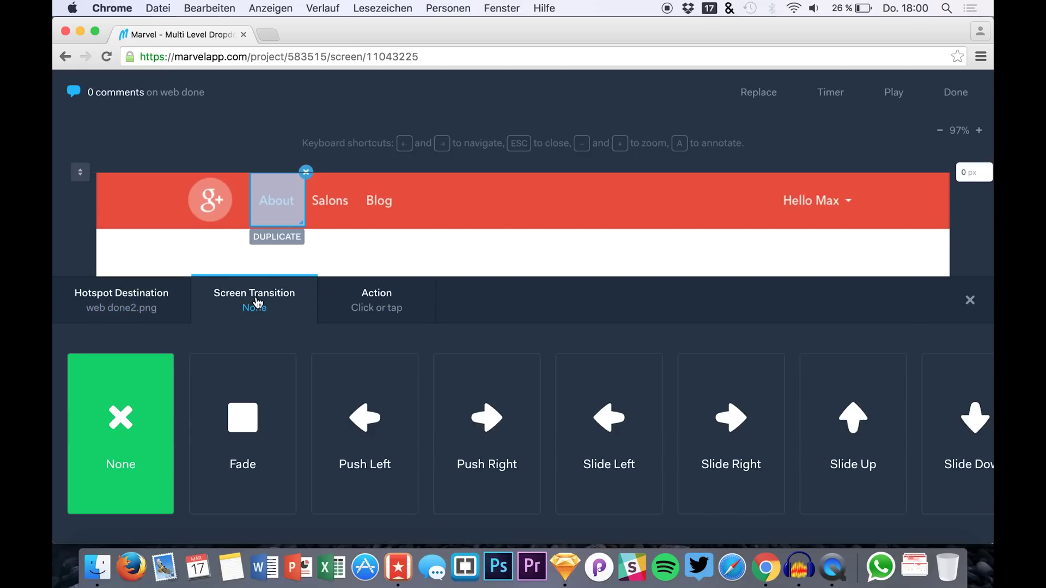
click(251, 422)
click(376, 297)
click(248, 472)
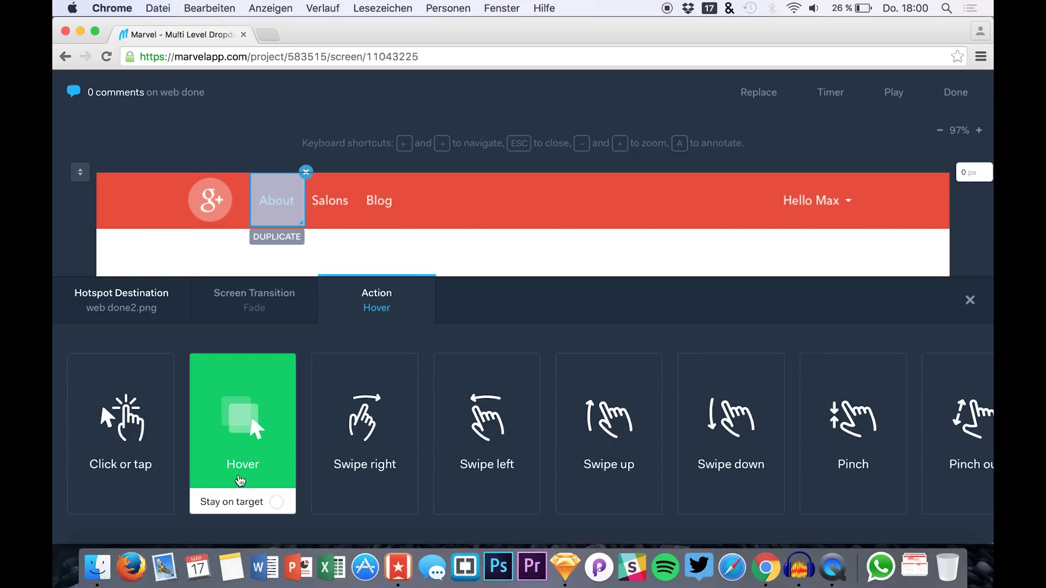
click(277, 501)
click(969, 303)
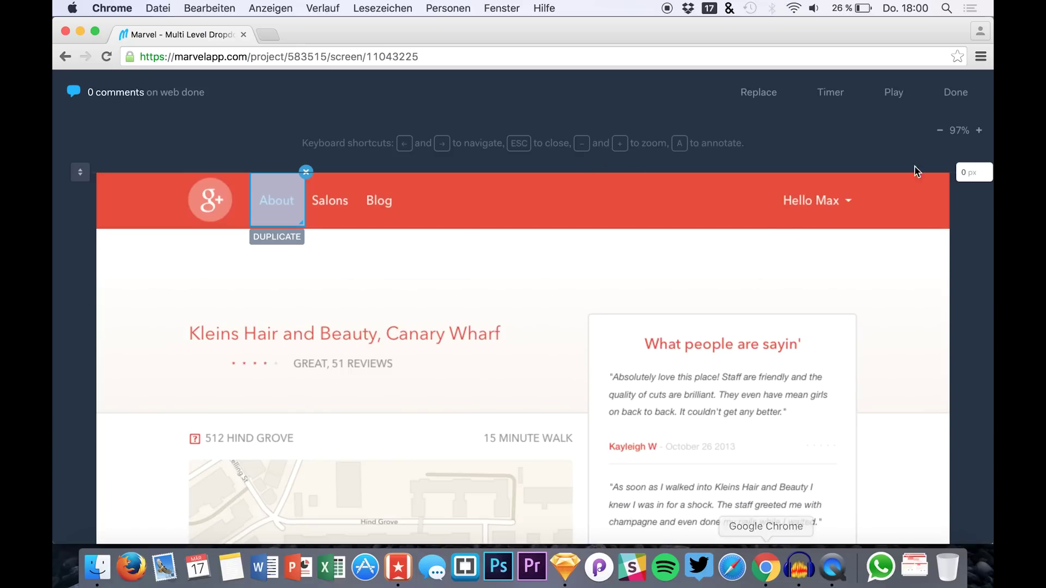
Return to the project overview and open web done2 for editing.
click(961, 96)
mouse_move(420, 315)
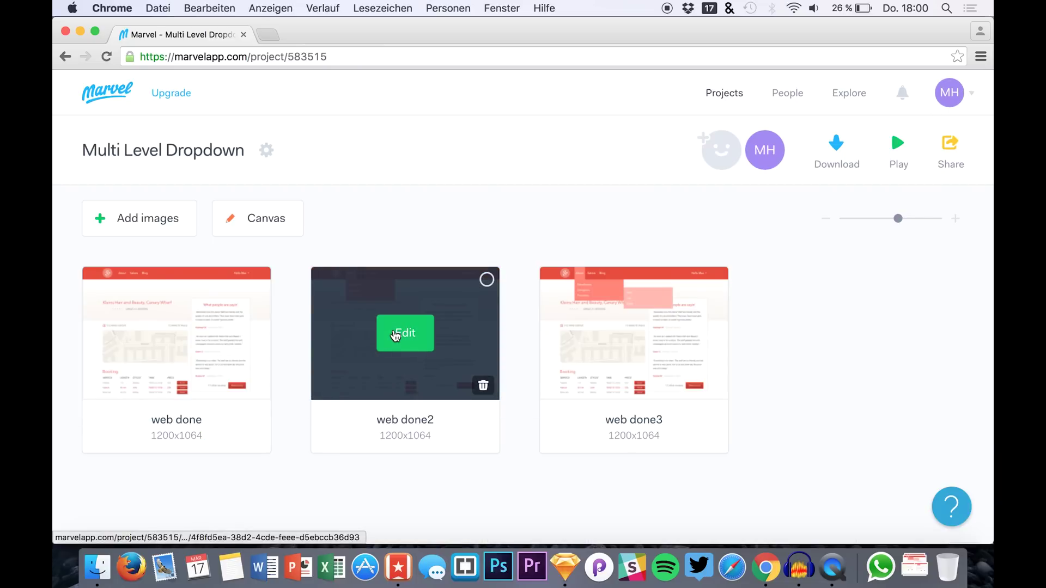
click(396, 334)
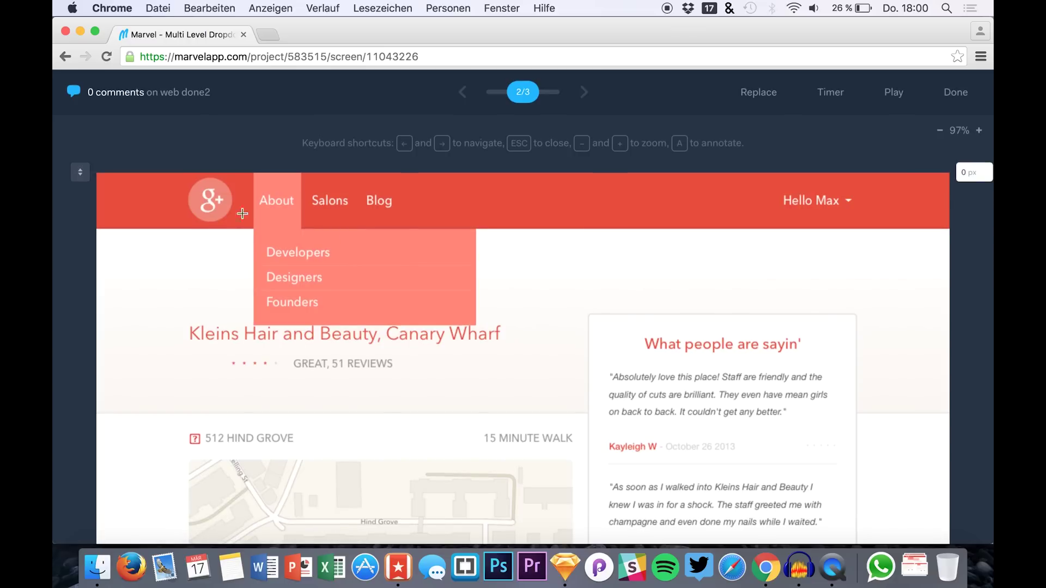
Add a Designers hotspot on web done2 linking to web done3 with Fade, Hover and Stay on target.
drag(255, 268, 476, 292)
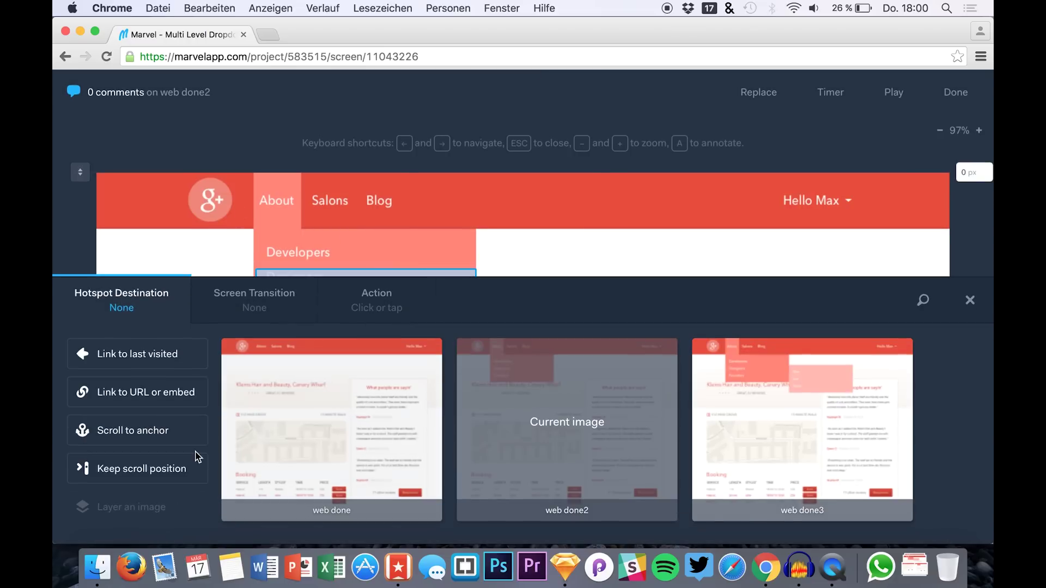
click(274, 316)
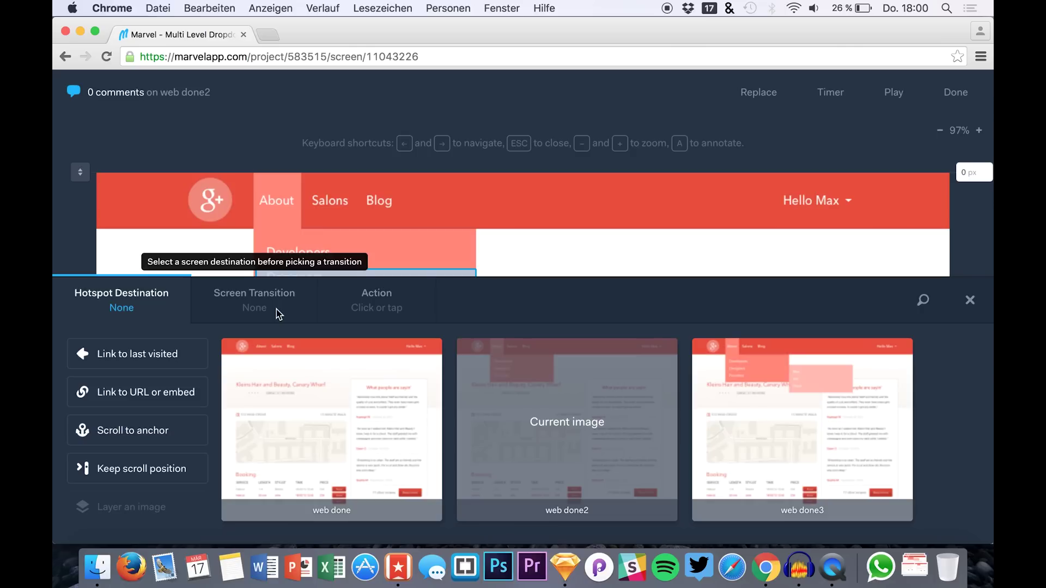
click(762, 403)
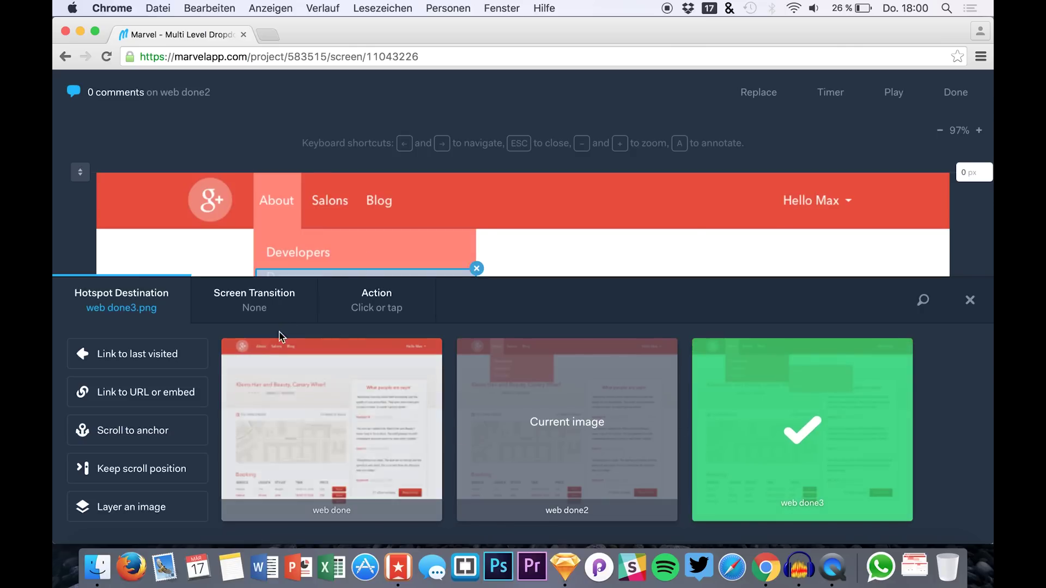
click(275, 315)
click(260, 397)
click(367, 324)
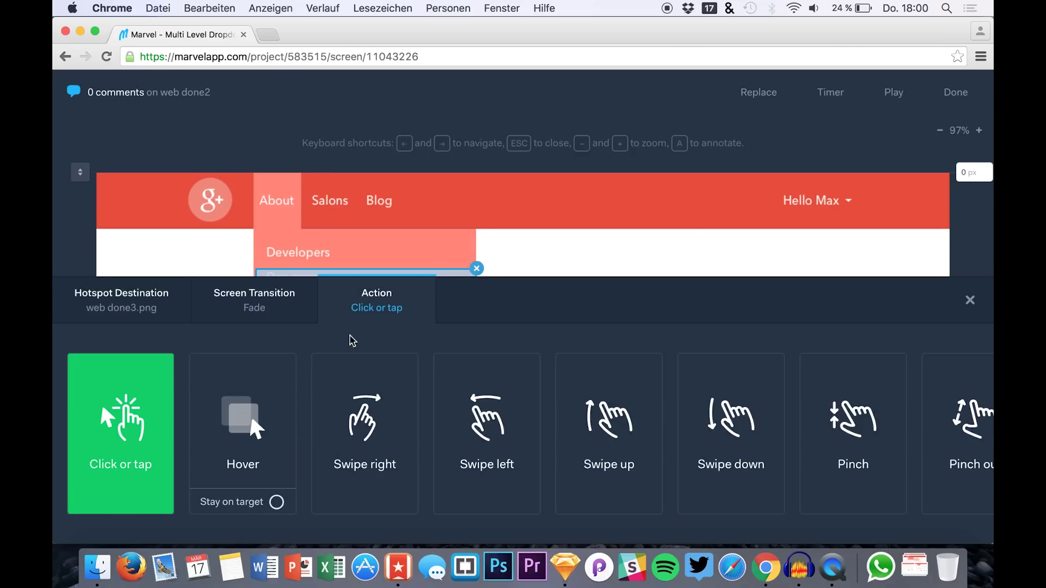
click(245, 456)
click(275, 502)
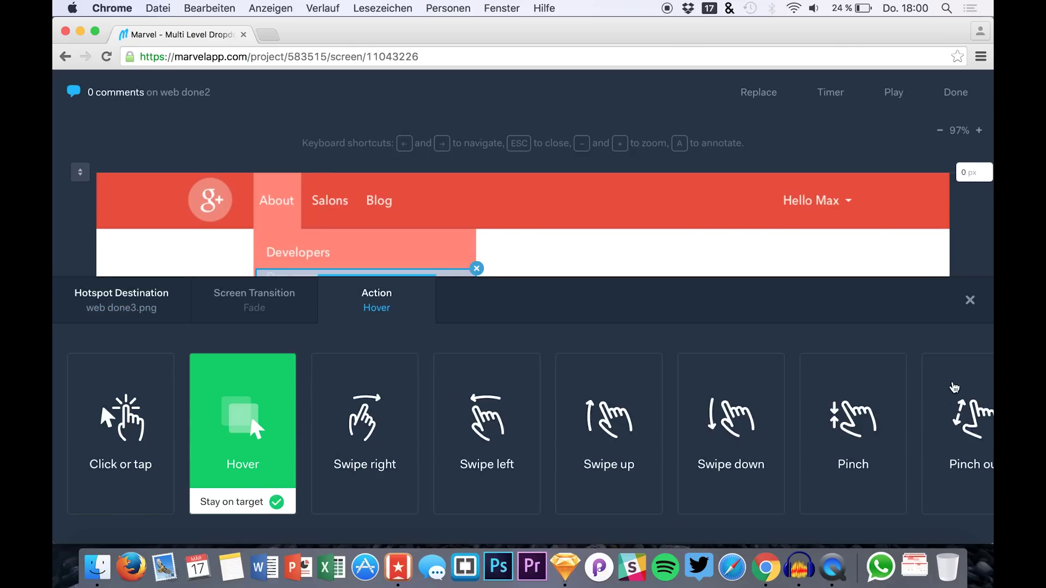
click(969, 305)
Play the prototype and hover About, then Designers, to check the Max/Joe/Steve submenu opens.
click(893, 93)
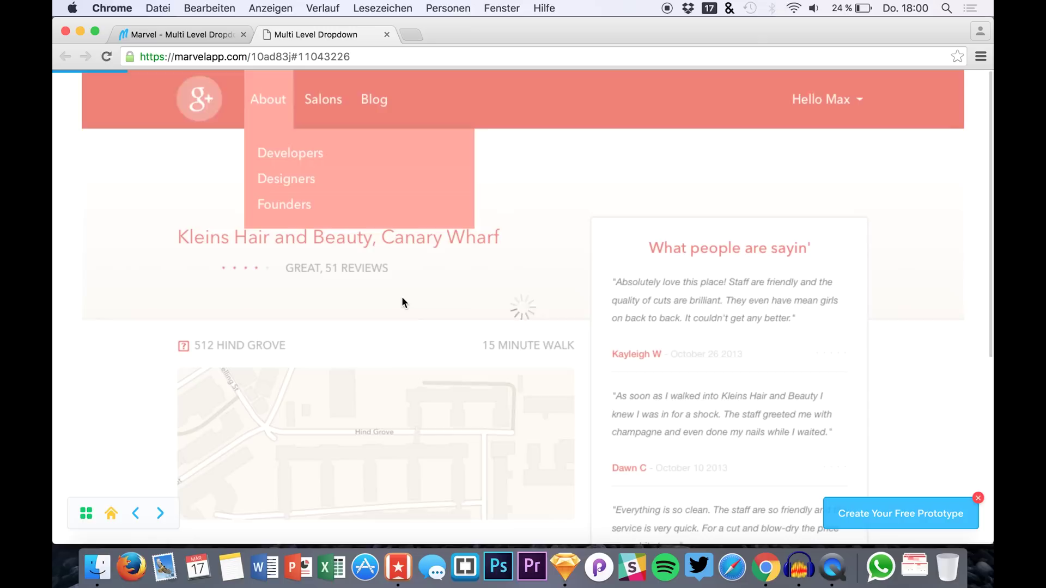
mouse_move(226, 97)
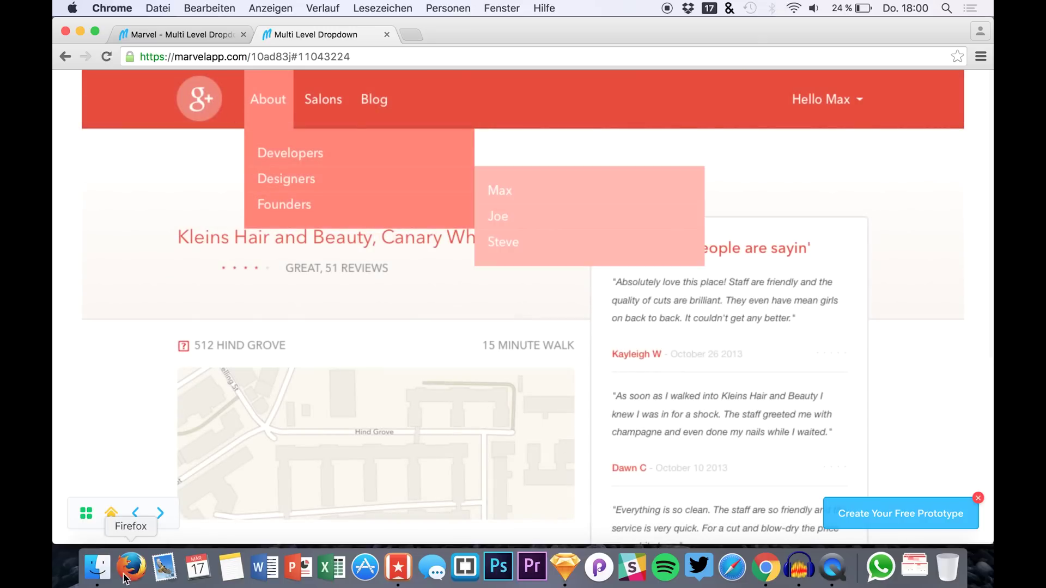
click(161, 515)
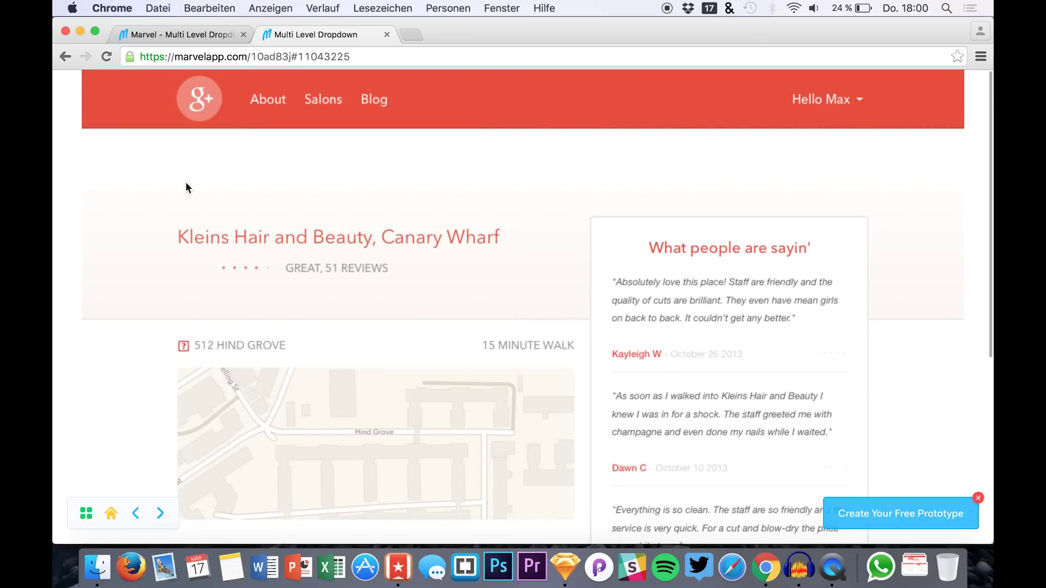
mouse_move(273, 98)
mouse_move(267, 173)
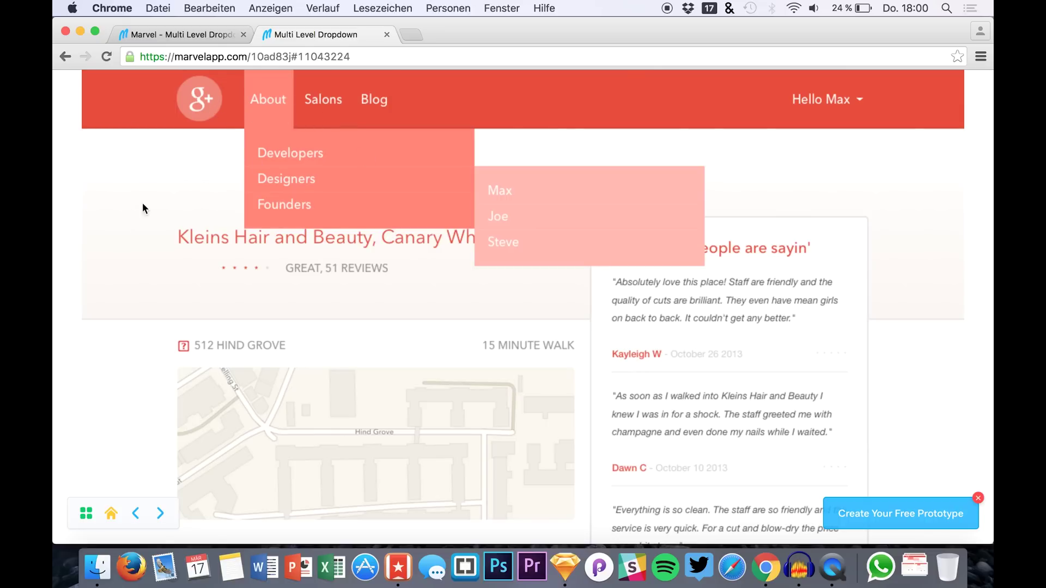
Close the preview tab and reopen the web done2 screen in the editor.
click(387, 36)
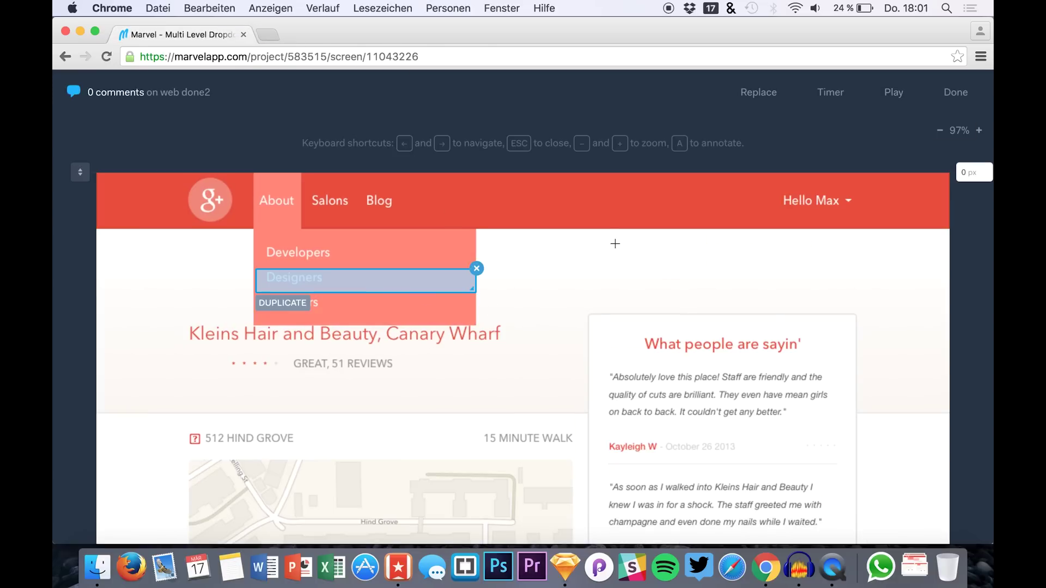
scroll(414, 207, down, 4)
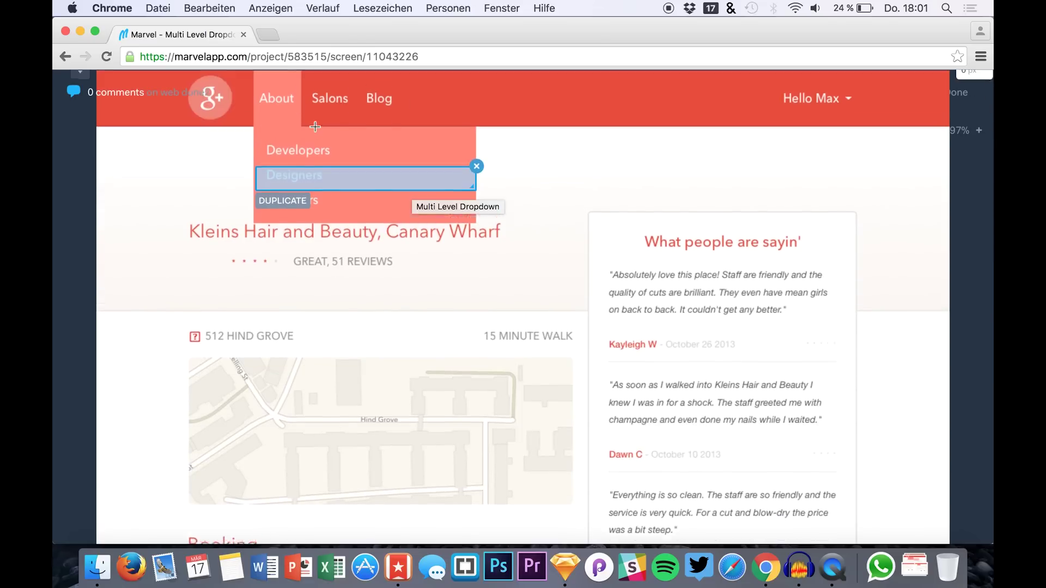
scroll(315, 126, up, 4)
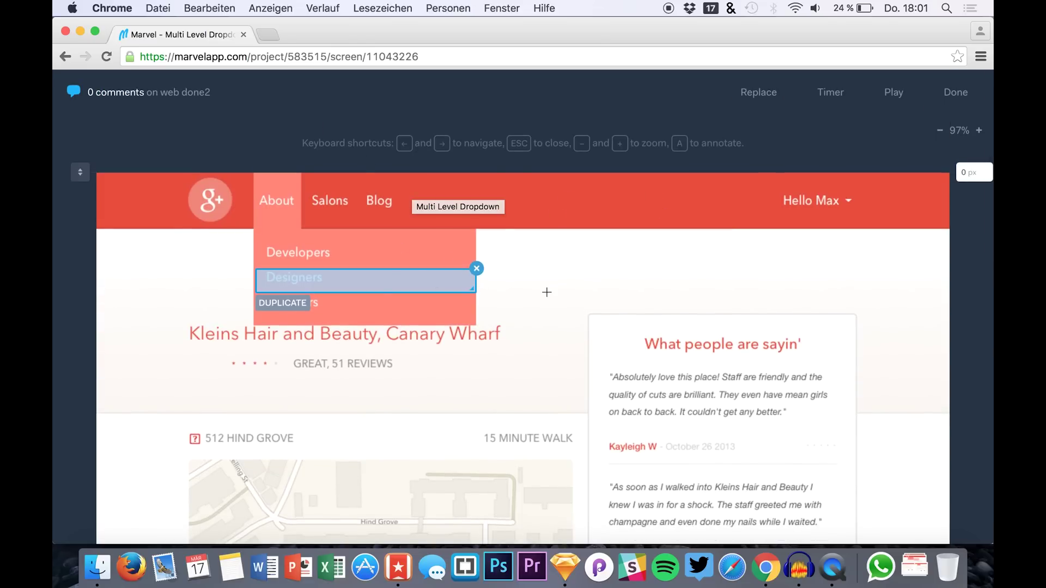
scroll(546, 292, down, 3)
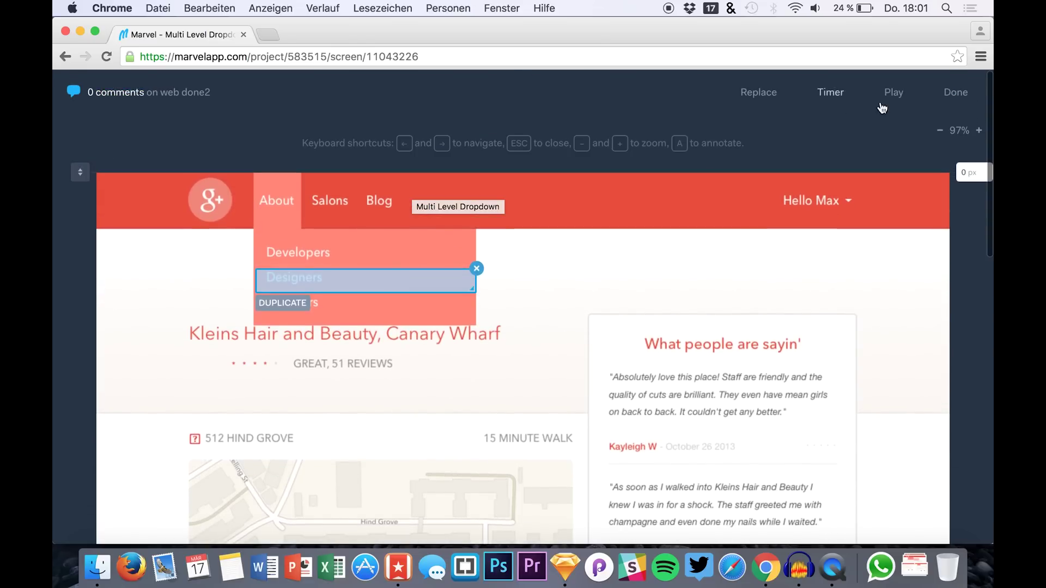
click(953, 92)
click(180, 335)
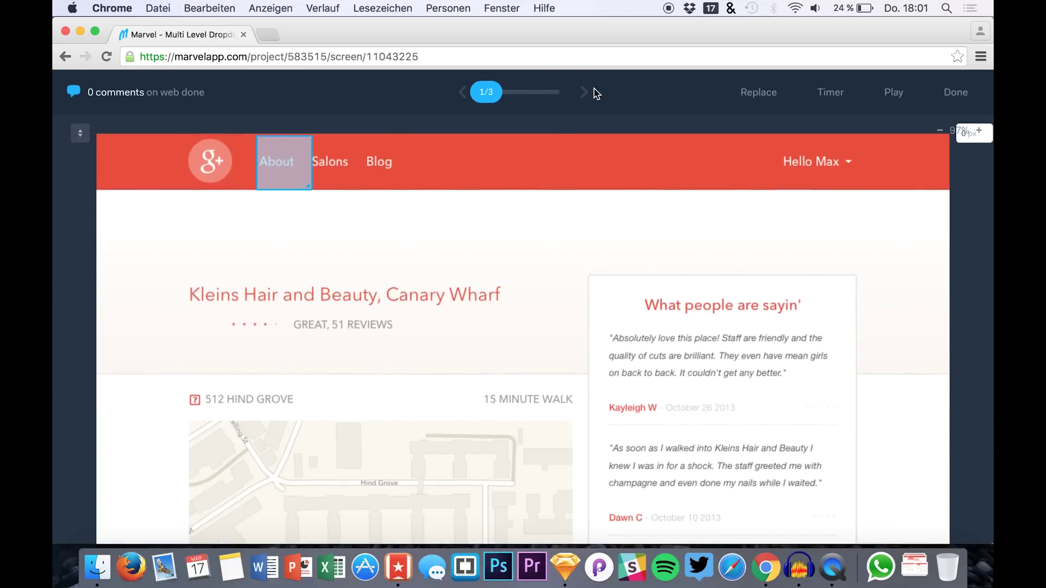
click(584, 93)
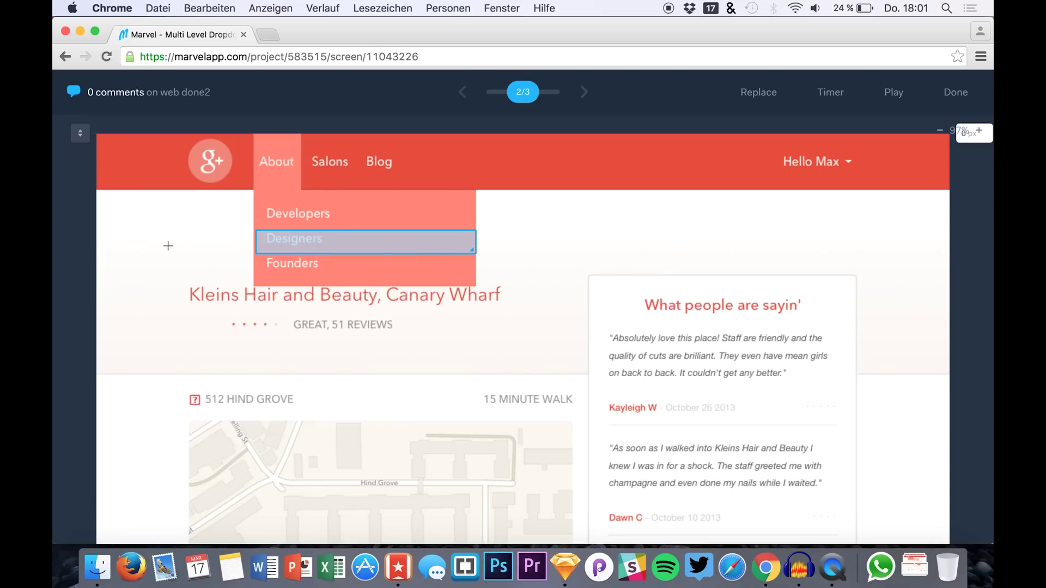
Draw a trial hotspot, resize it over the g+ logo column, then delete it.
drag(98, 191, 254, 534)
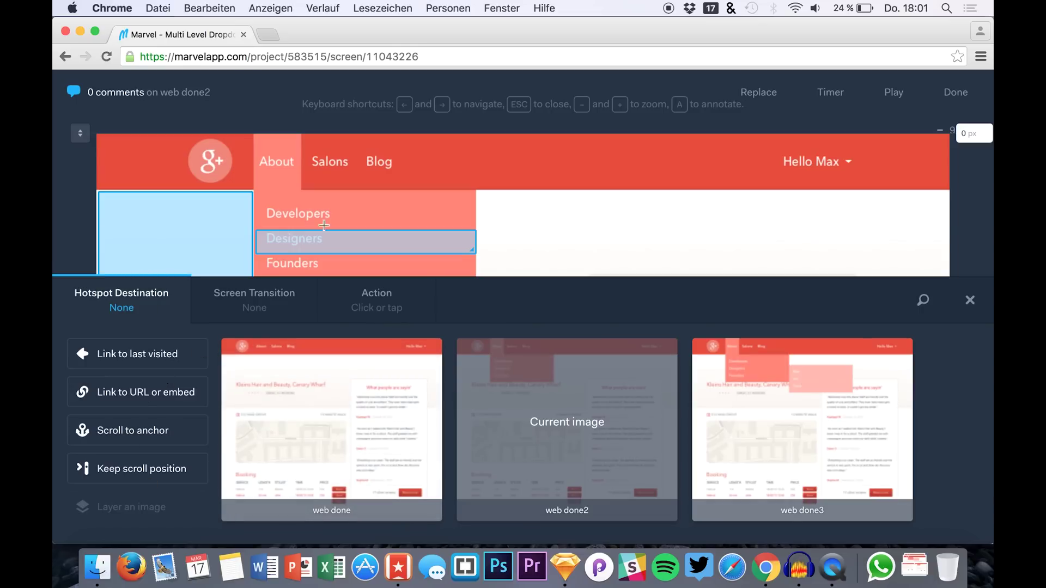
click(980, 302)
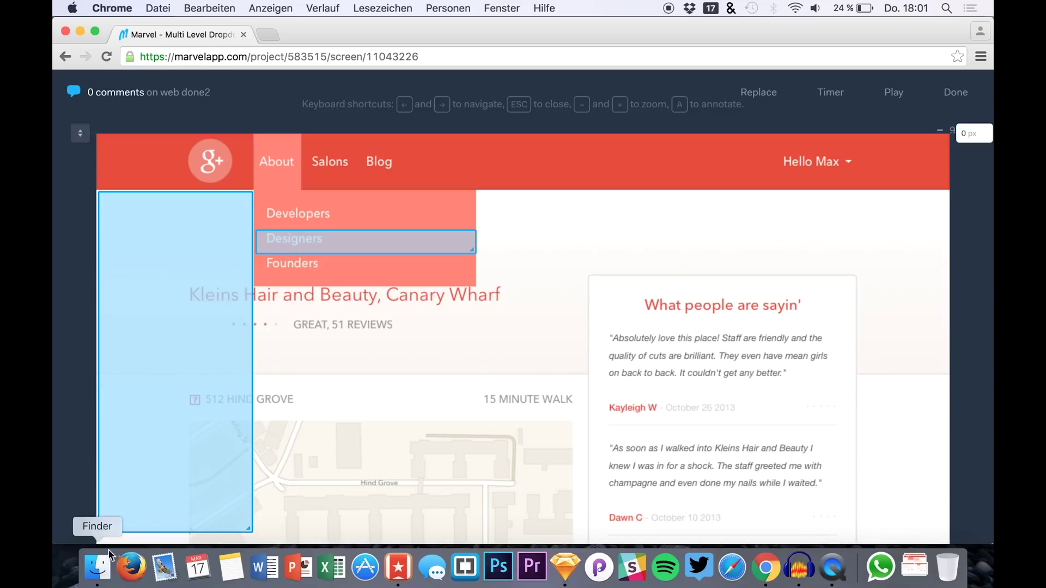
drag(243, 320, 158, 366)
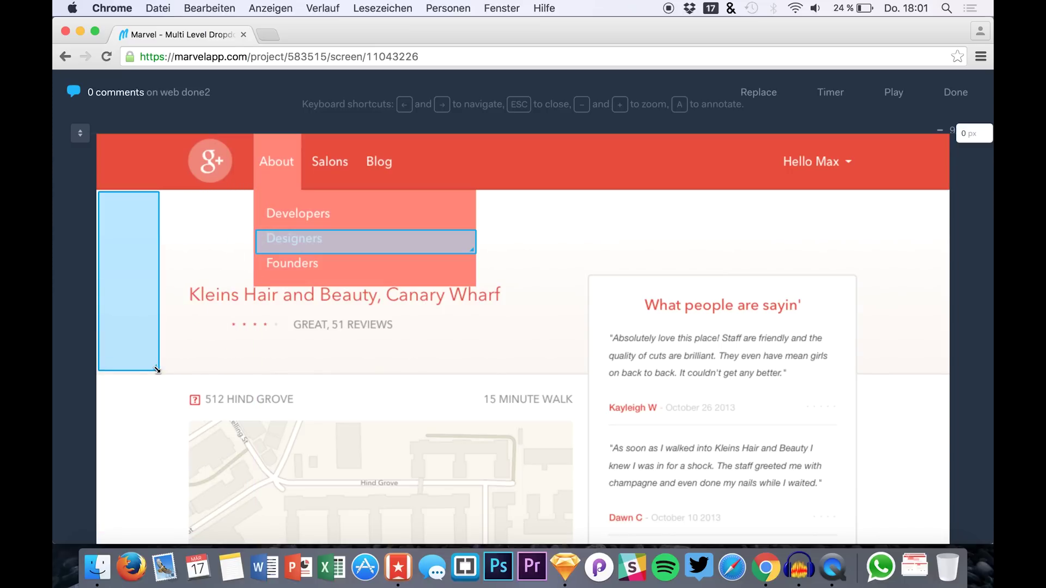
drag(167, 321, 237, 294)
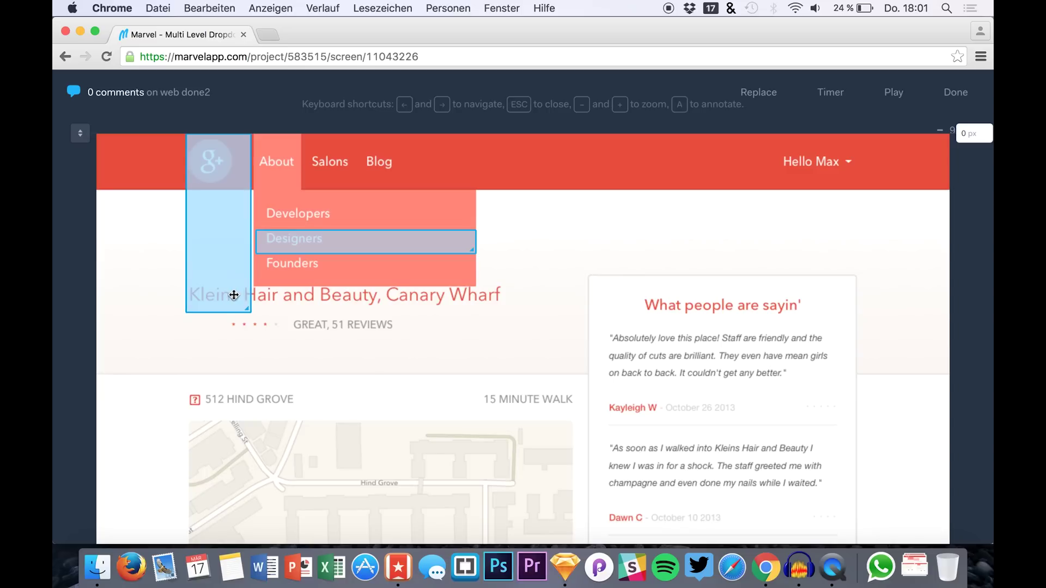
click(217, 214)
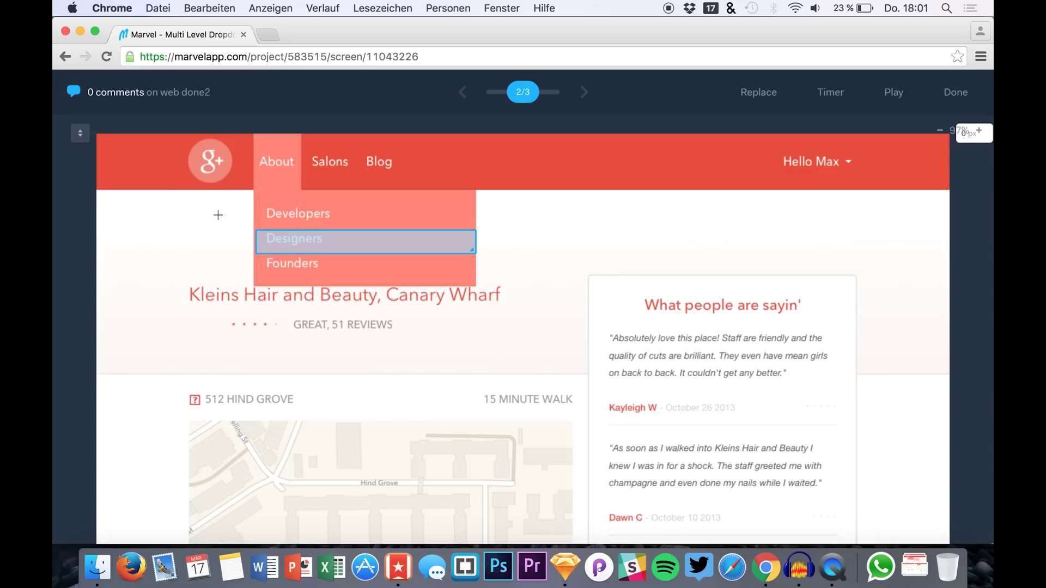
Add a logo-to-title hotspot fading to web done on hover with Stay on target, then draw another beside the dropdown.
drag(185, 138, 253, 325)
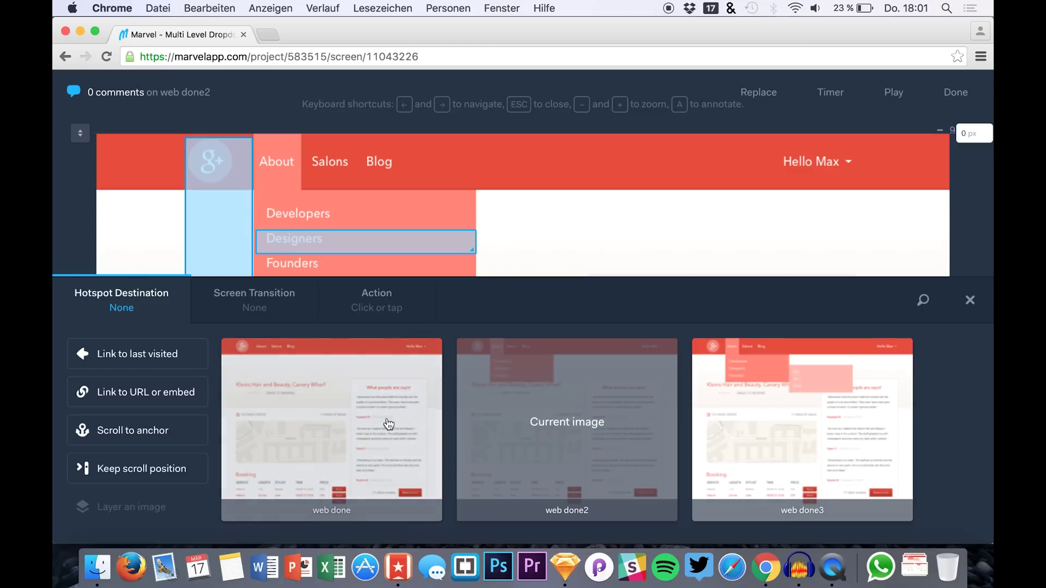
click(351, 418)
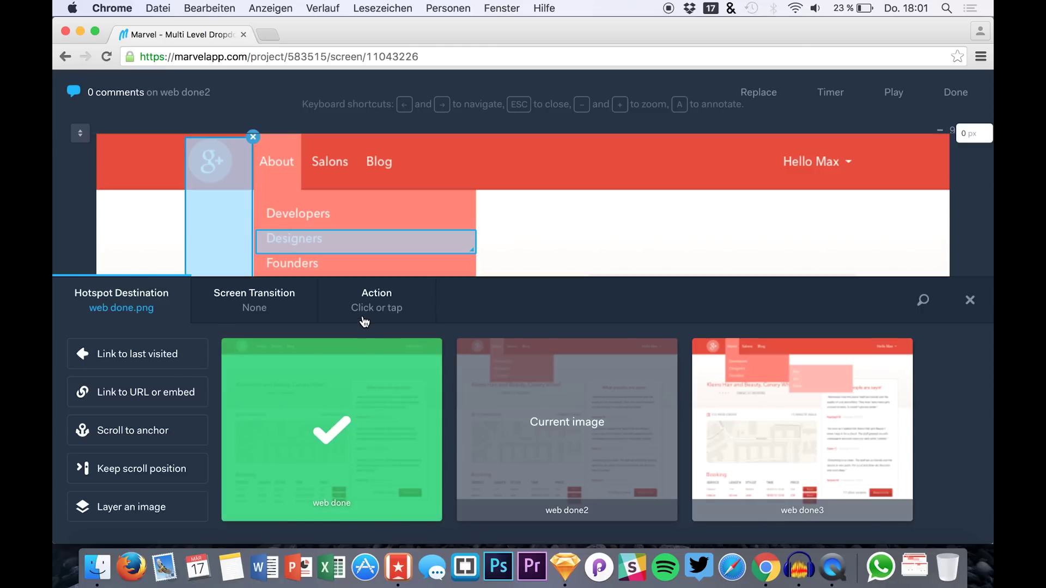
click(295, 314)
click(275, 410)
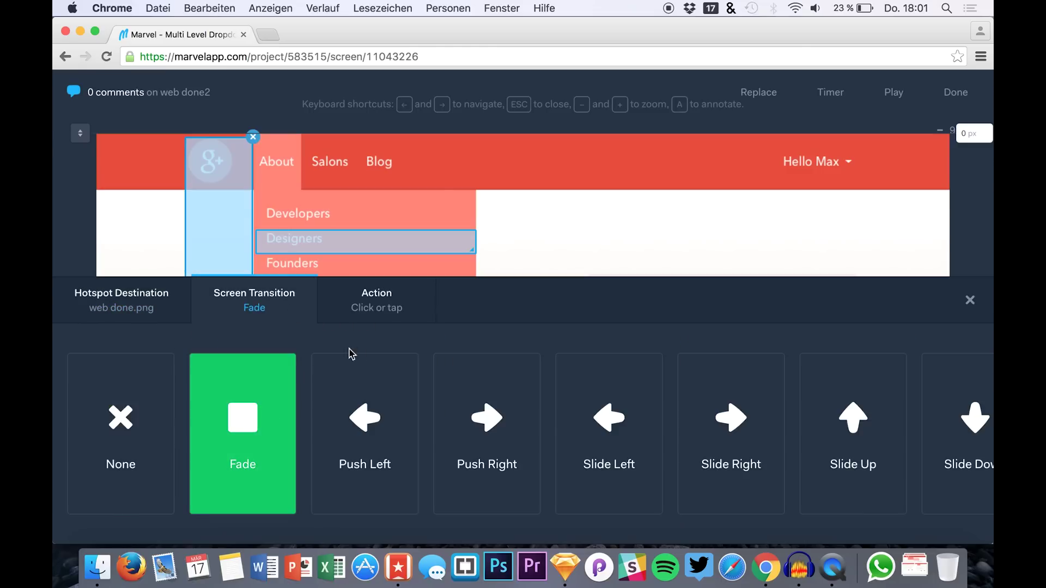
click(406, 299)
click(274, 509)
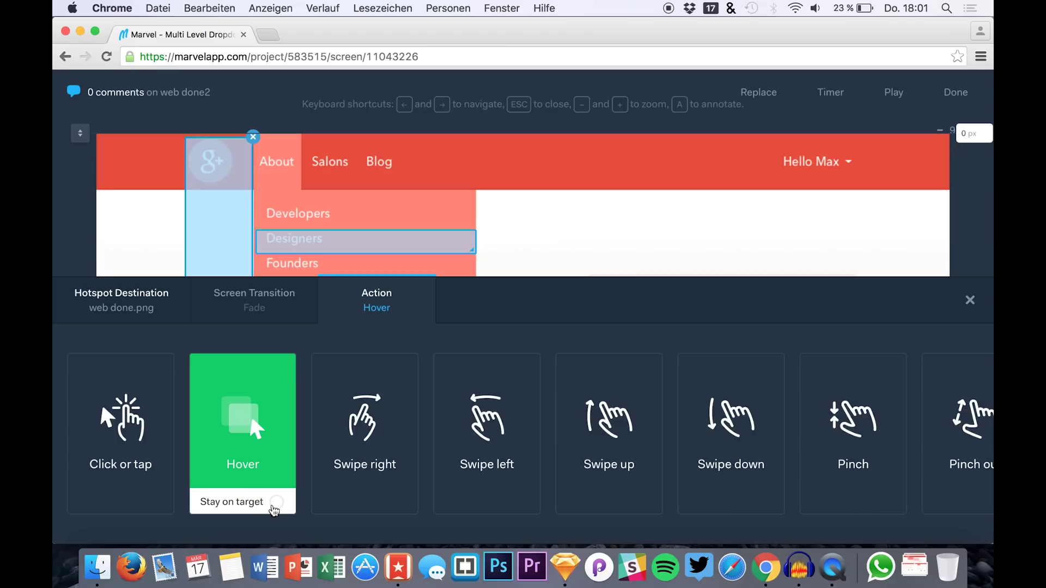
click(279, 507)
click(970, 300)
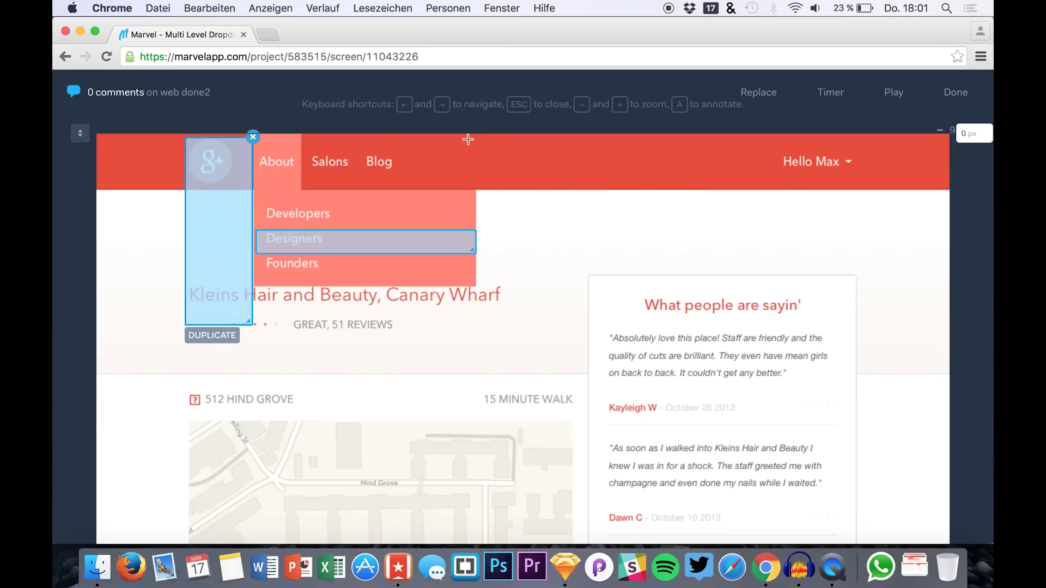
drag(479, 137, 553, 299)
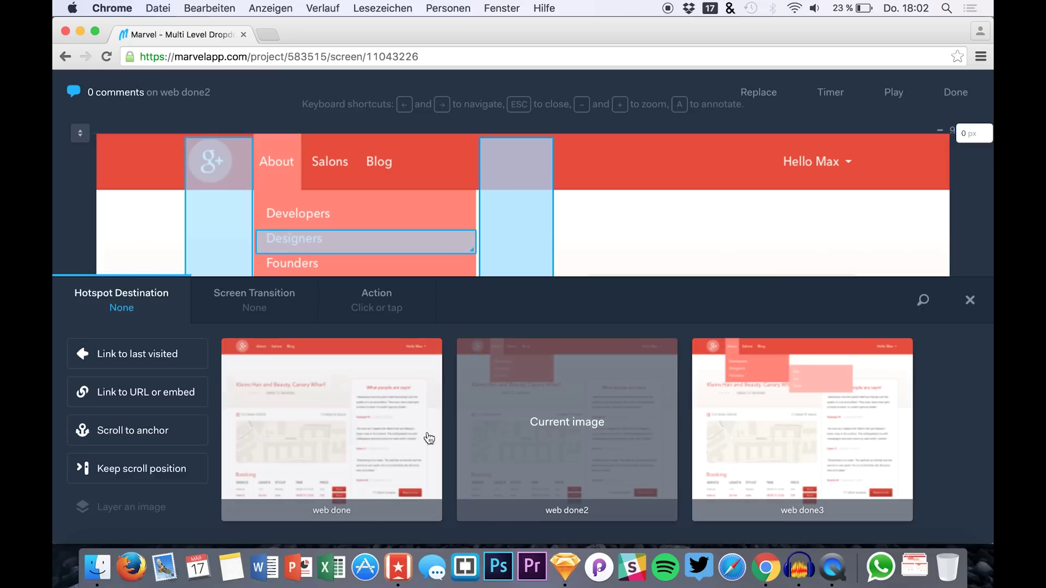
Link the hotspot right of the dropdown to web done with Fade, Hover and Stay on target.
click(296, 408)
click(280, 293)
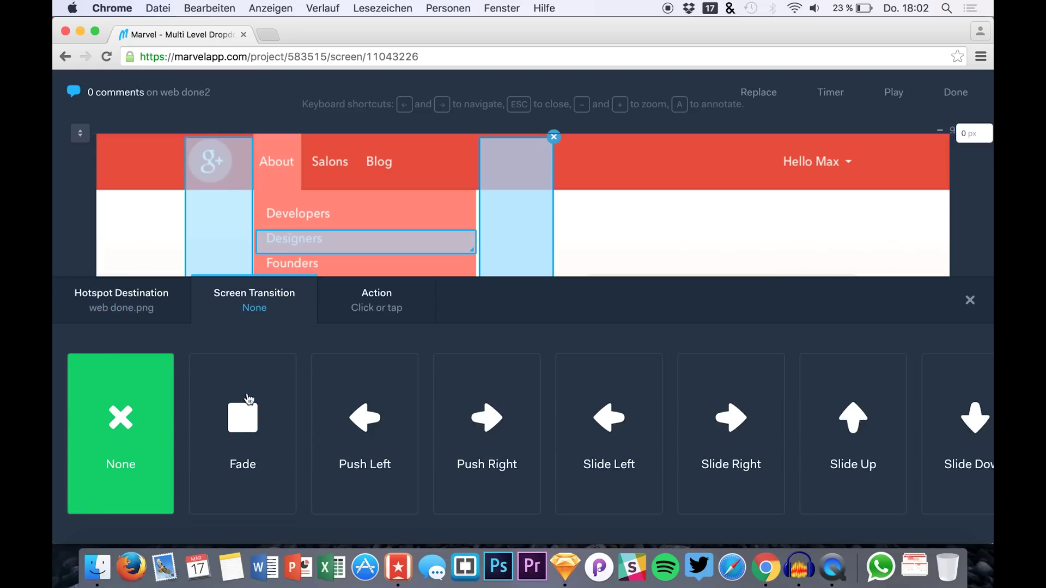
click(248, 403)
click(373, 301)
click(264, 443)
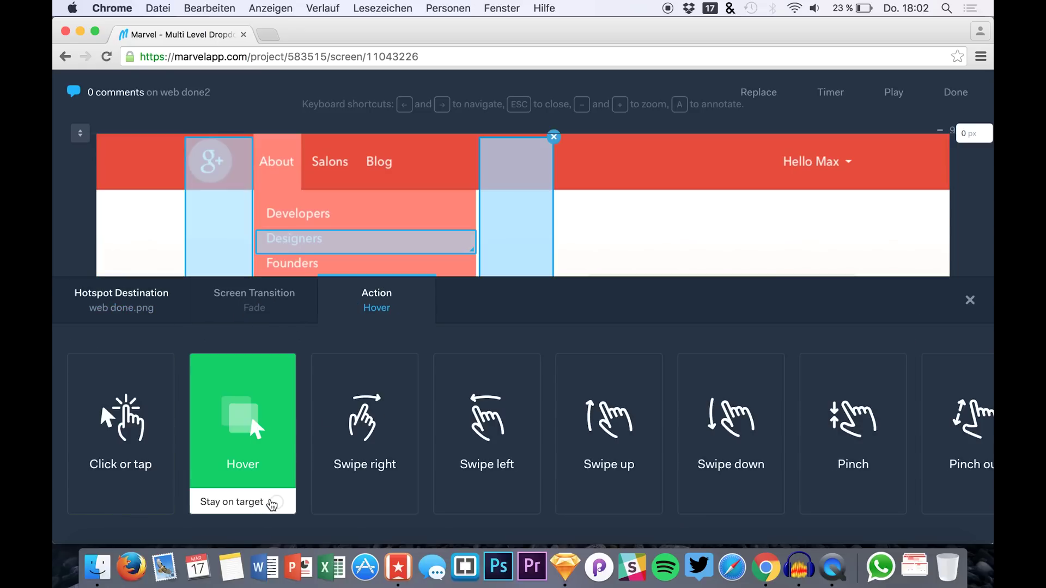
click(277, 502)
click(970, 301)
scroll(600, 217, down, 1)
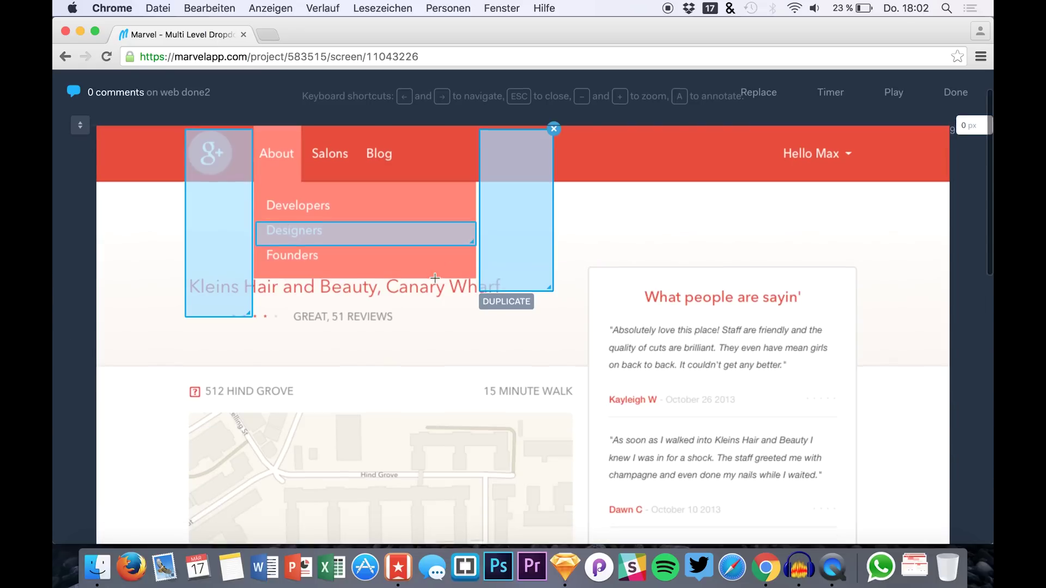
Add a Salons/Blog hotspot fading to web done on hover with Stay on target.
drag(305, 108, 476, 159)
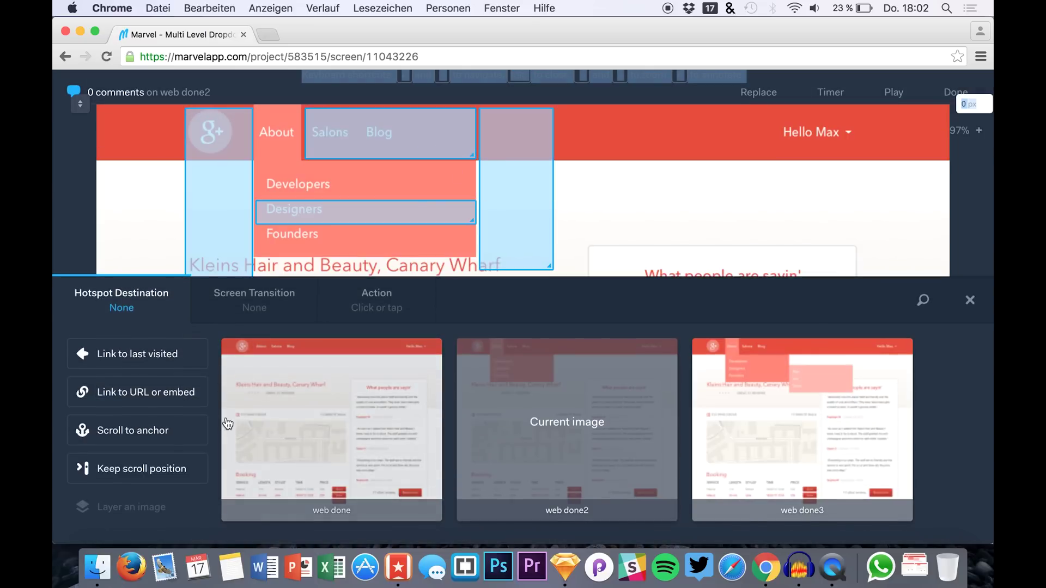
click(312, 357)
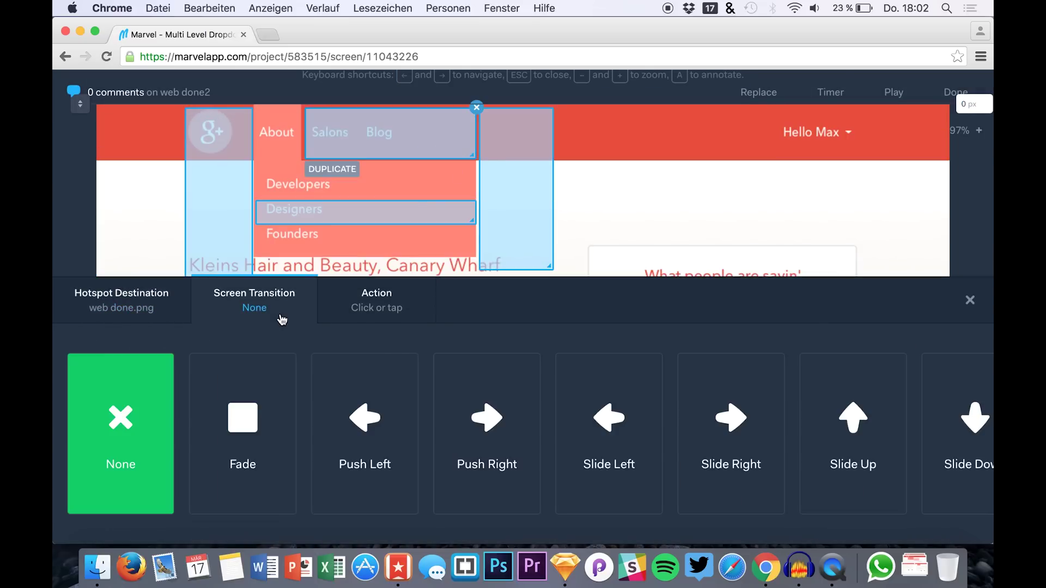
click(245, 430)
click(280, 457)
click(277, 502)
click(969, 300)
Add a hotspot below the dropdown fading to web done on hover, then return to the overview.
click(239, 275)
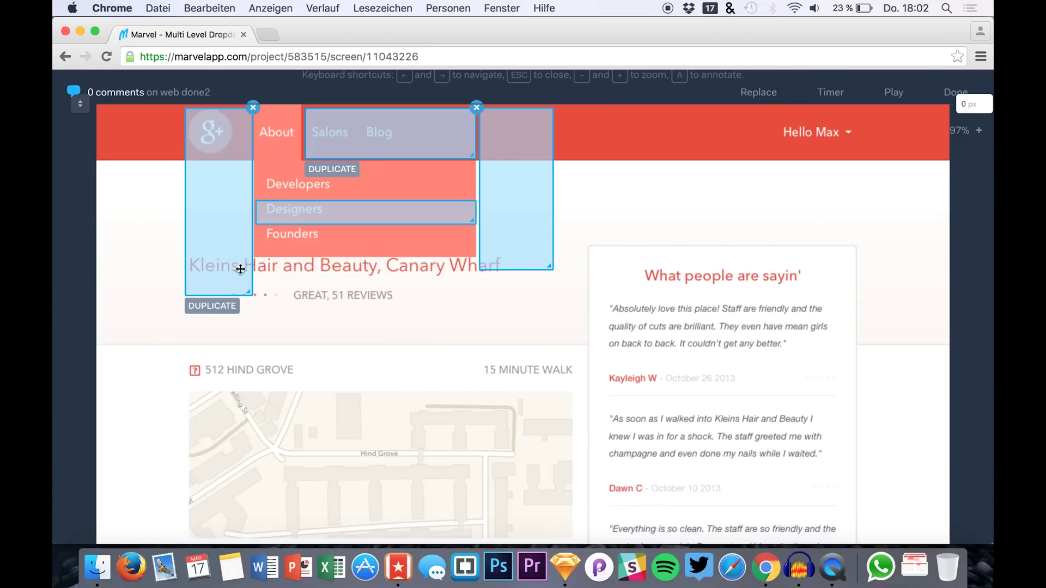
drag(252, 265, 472, 298)
click(256, 424)
click(260, 306)
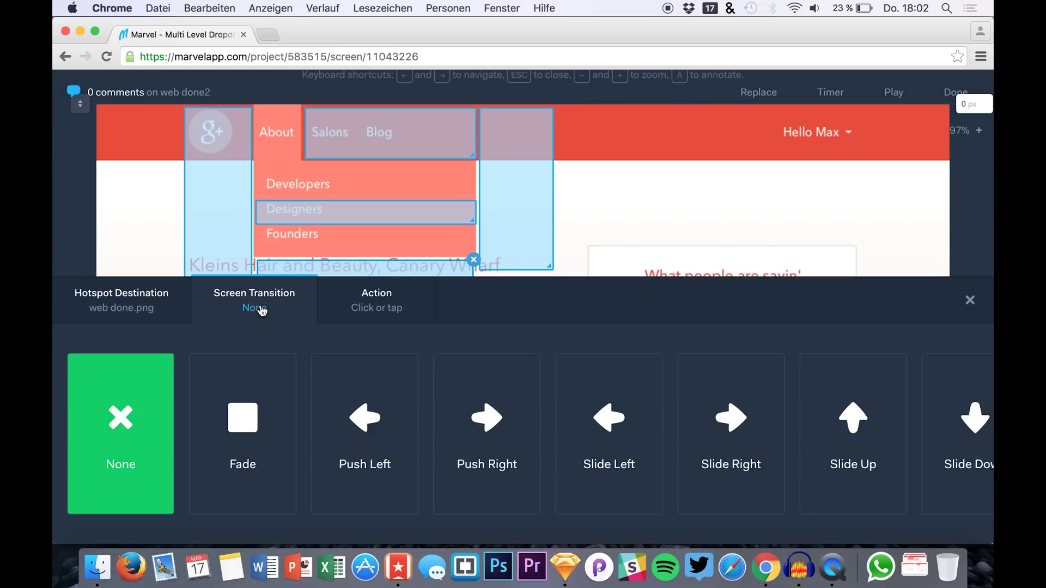
click(255, 433)
click(375, 309)
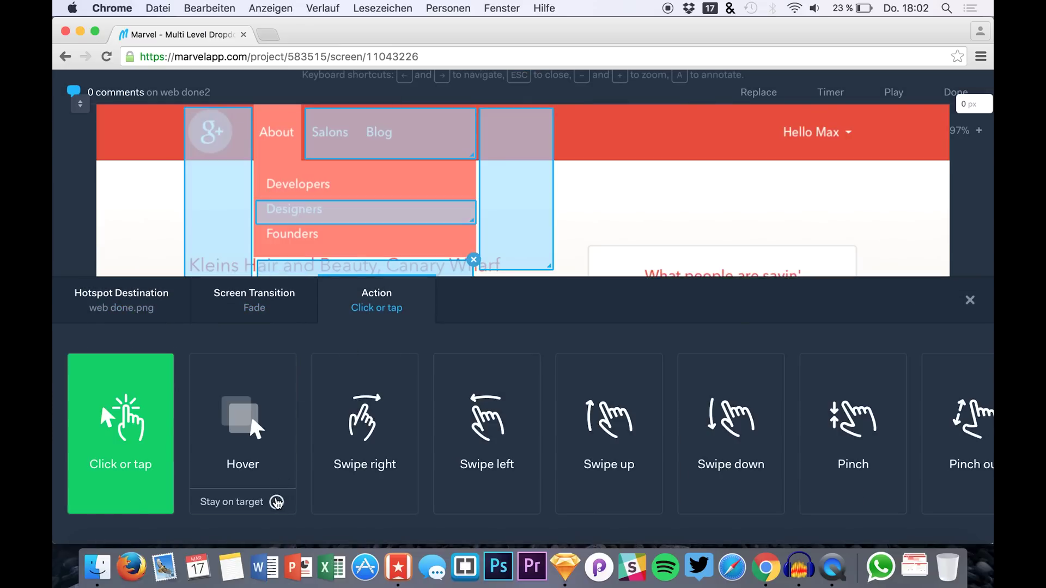
click(277, 502)
click(970, 300)
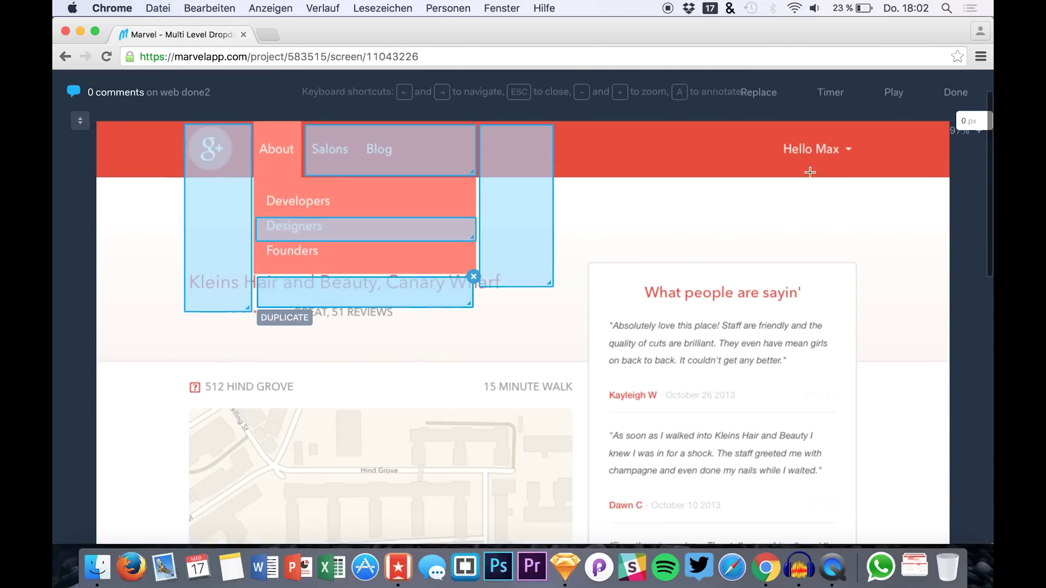
click(955, 92)
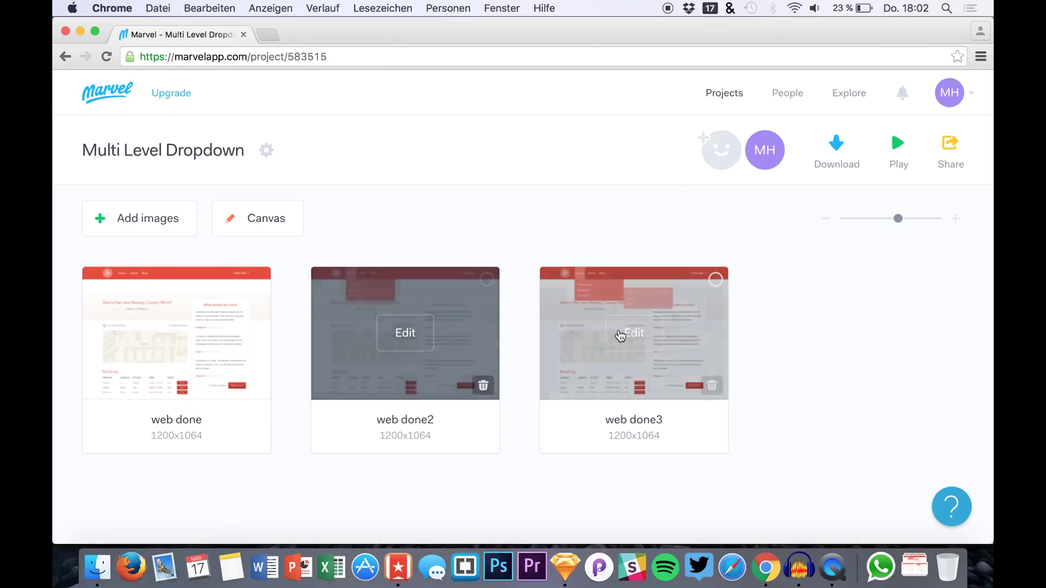
On web done3, add a hover hotspot left of About fading to web done, staying on target.
click(620, 336)
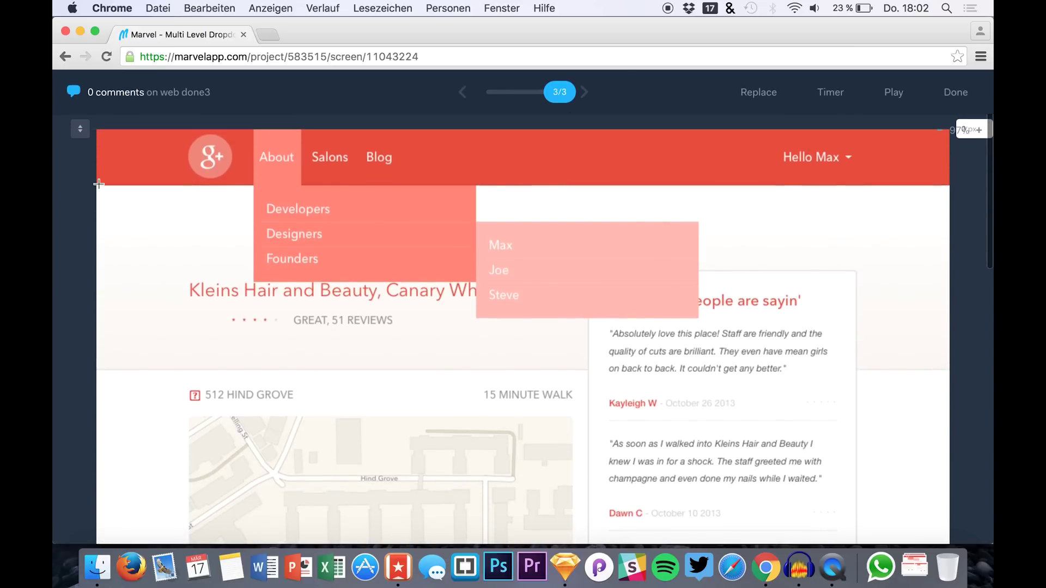
drag(99, 132, 170, 308)
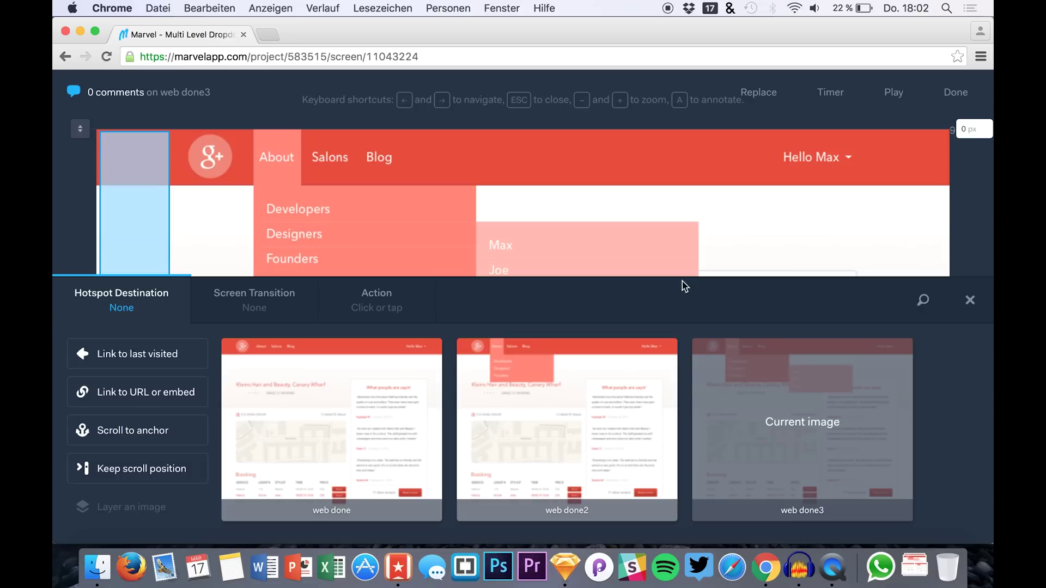
click(419, 432)
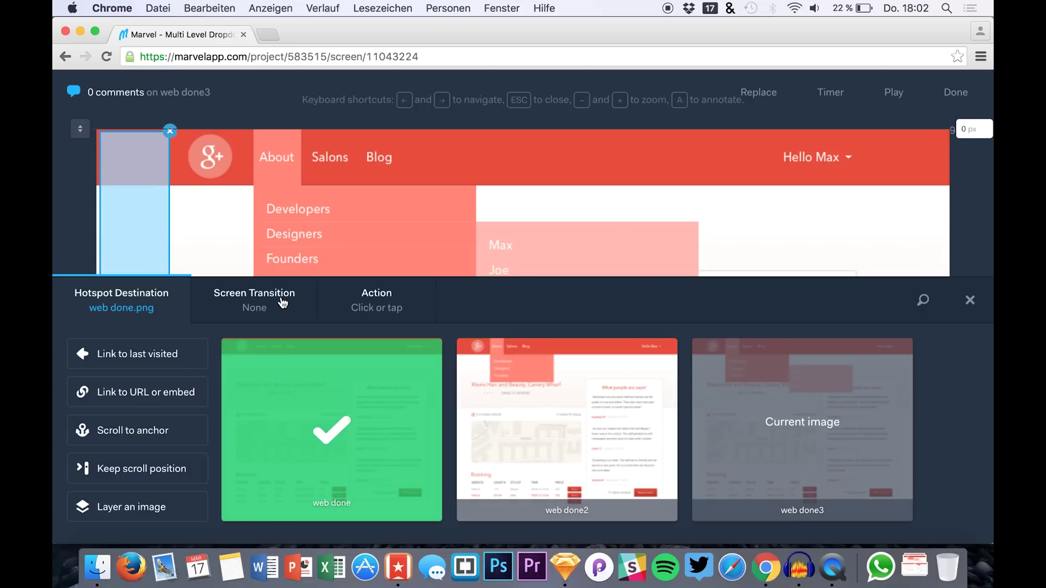
click(256, 302)
click(249, 413)
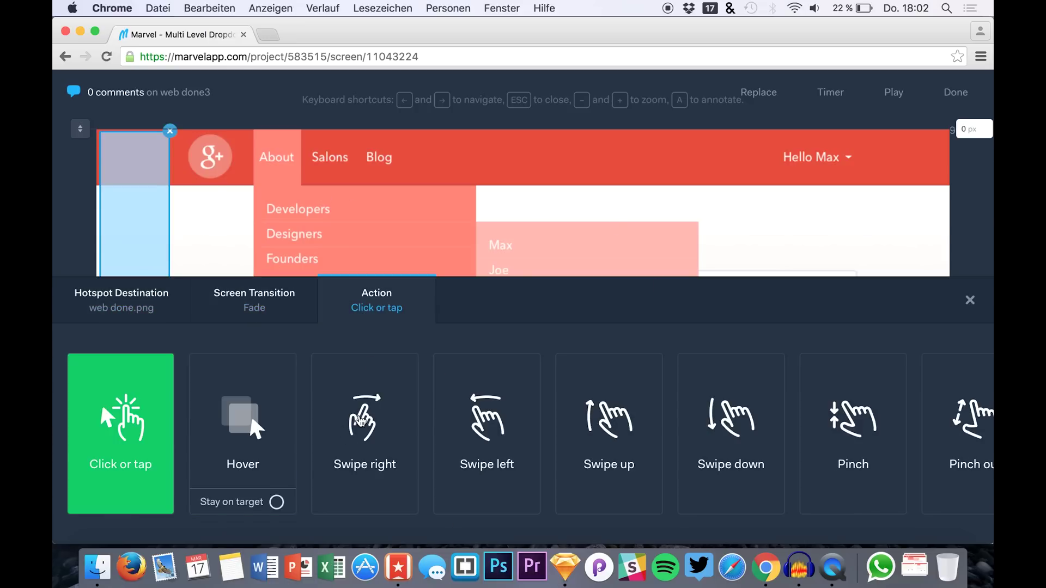
click(270, 449)
click(279, 502)
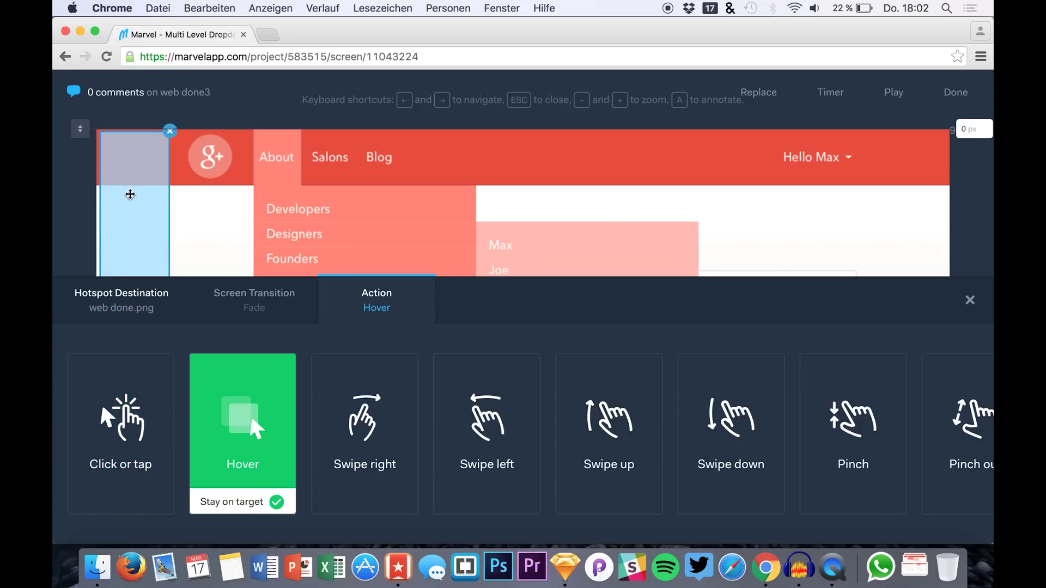
drag(130, 194, 226, 188)
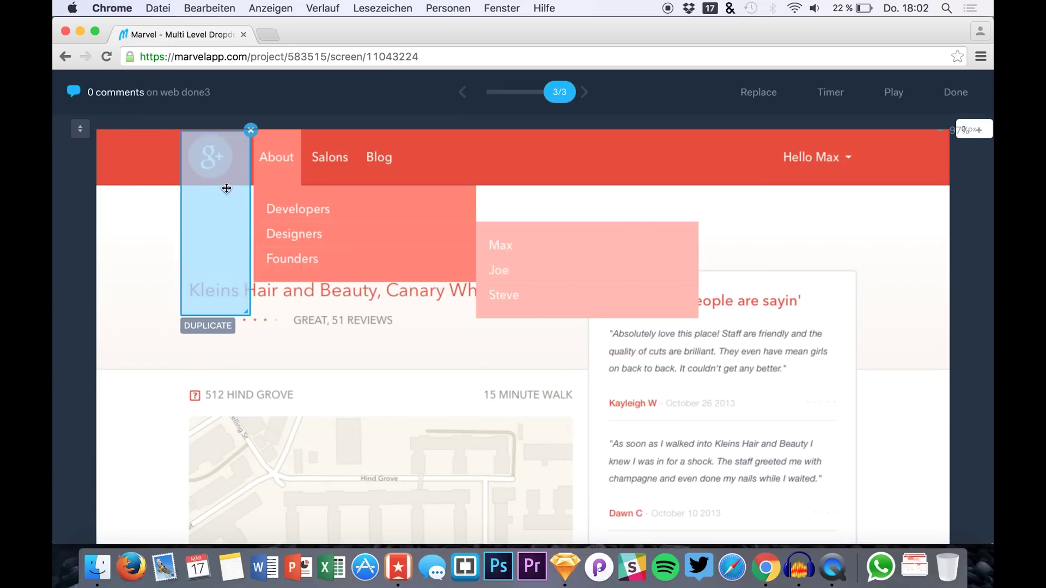
Add a hotspot above the Max/Joe/Steve submenu fading to web done on hover with Stay on target.
drag(478, 188, 926, 219)
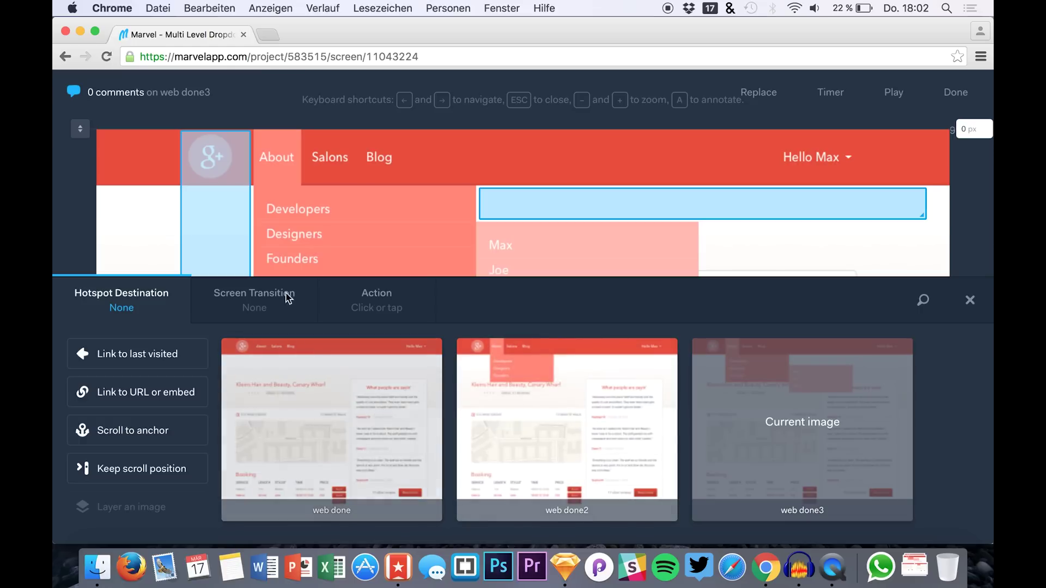
click(335, 416)
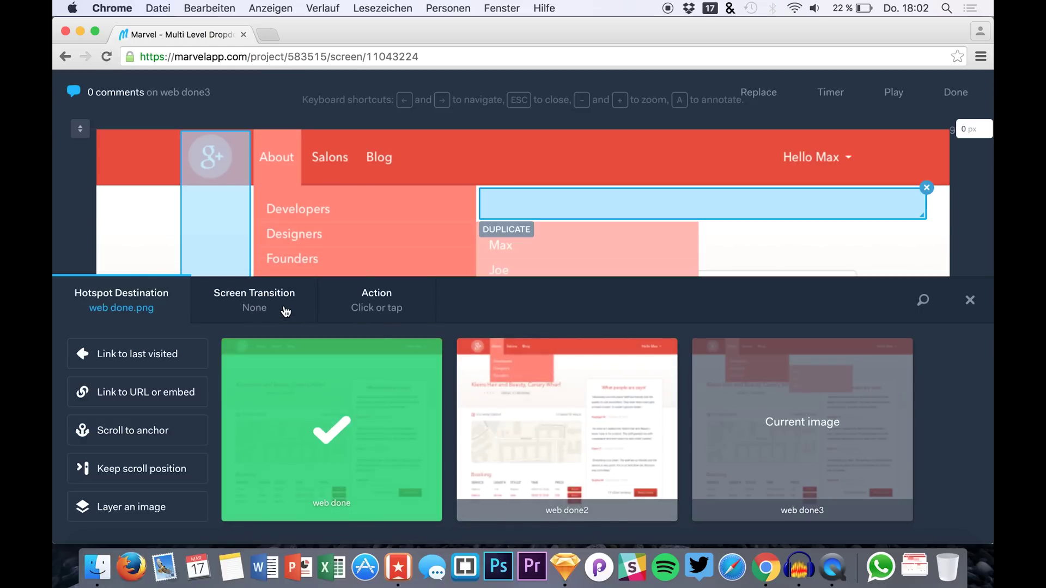
click(285, 305)
click(242, 431)
click(397, 309)
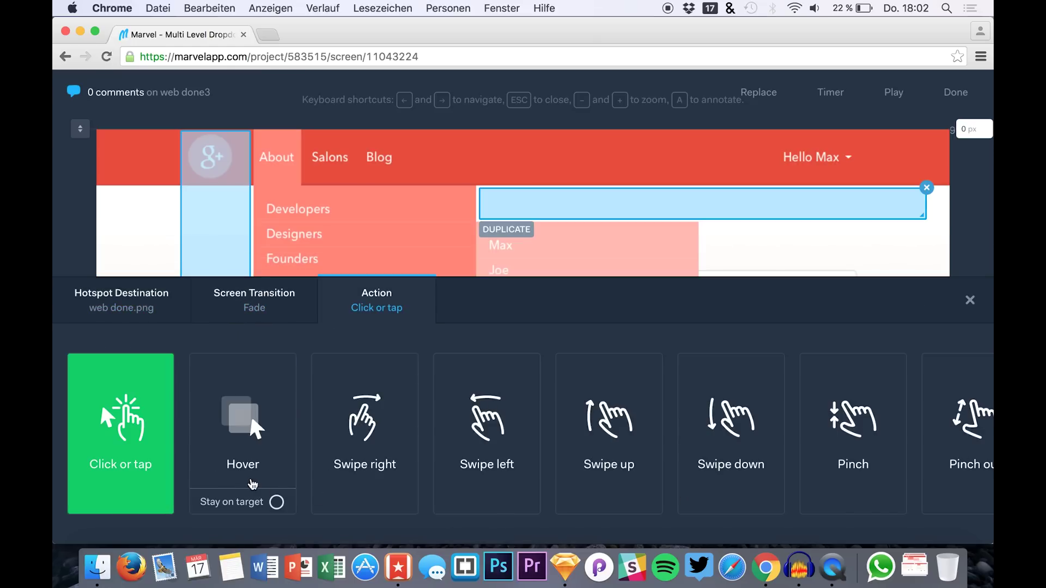
click(276, 502)
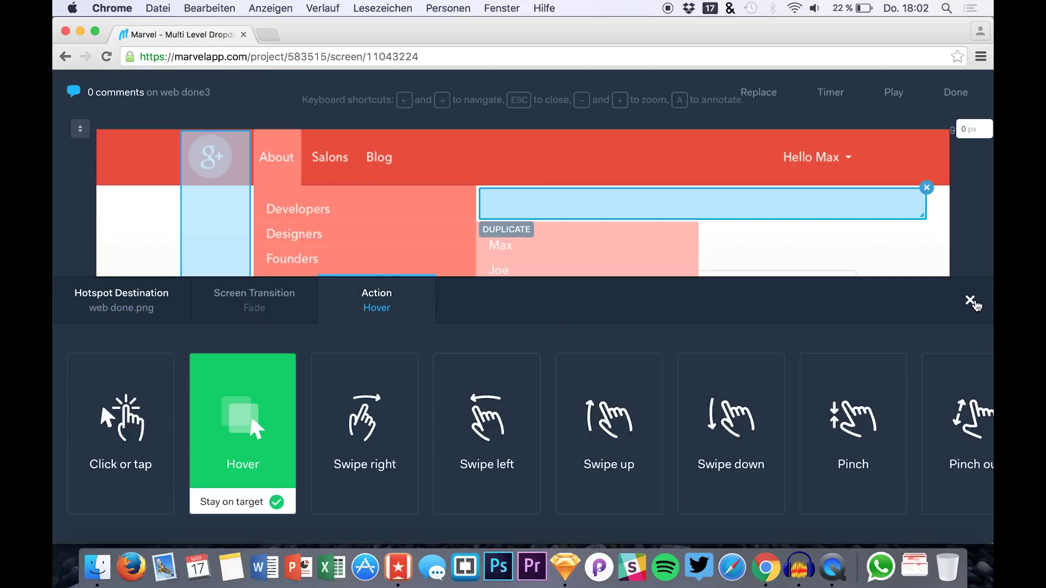
click(970, 300)
Add a narrow hover hotspot right of the submenu fading to web done, then draw one below it.
mouse_move(704, 228)
mouse_down()
mouse_move(713, 352)
mouse_move(746, 353)
mouse_up()
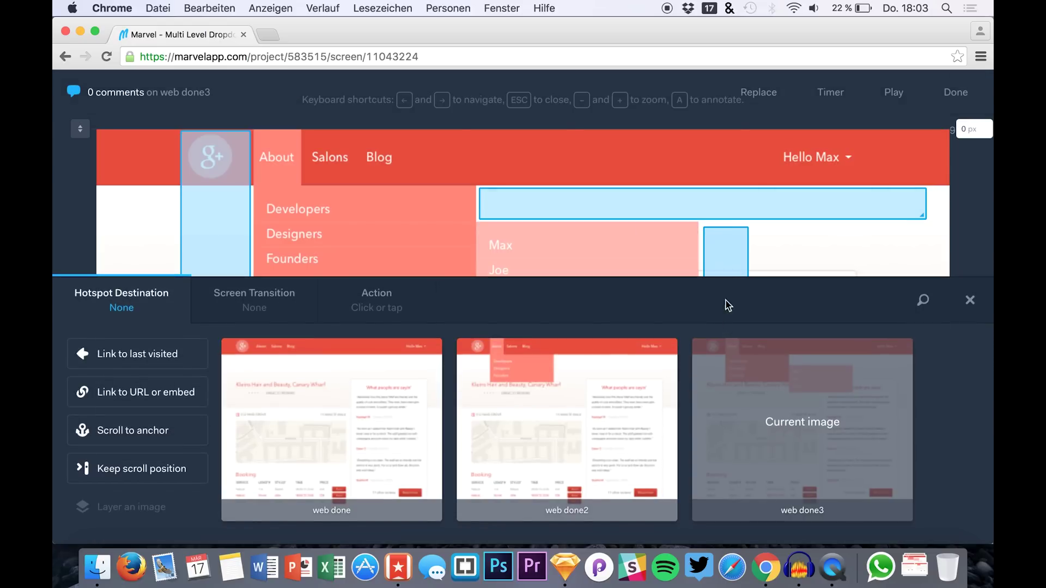
click(269, 423)
click(252, 297)
click(260, 446)
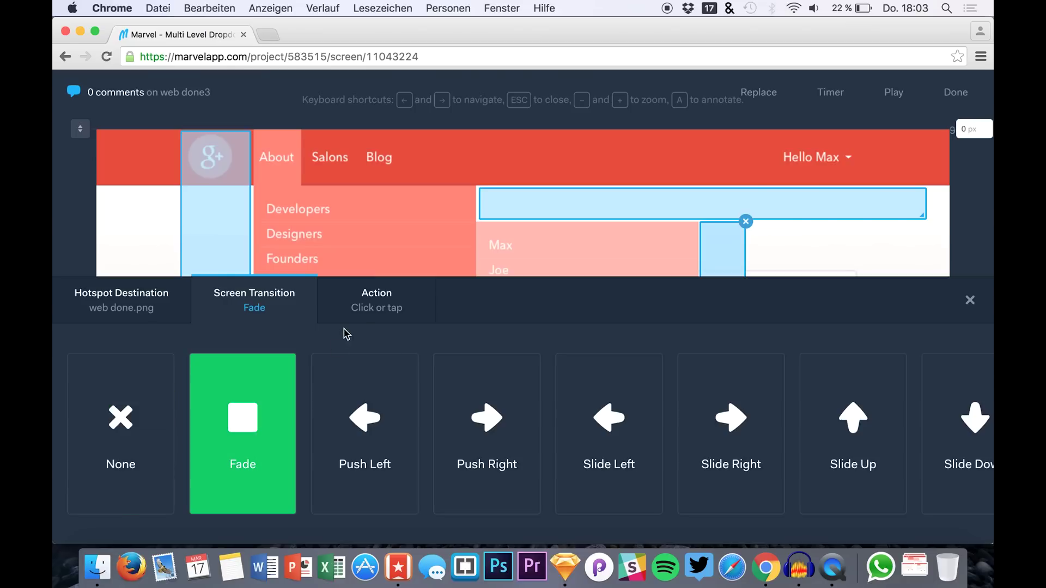
click(356, 319)
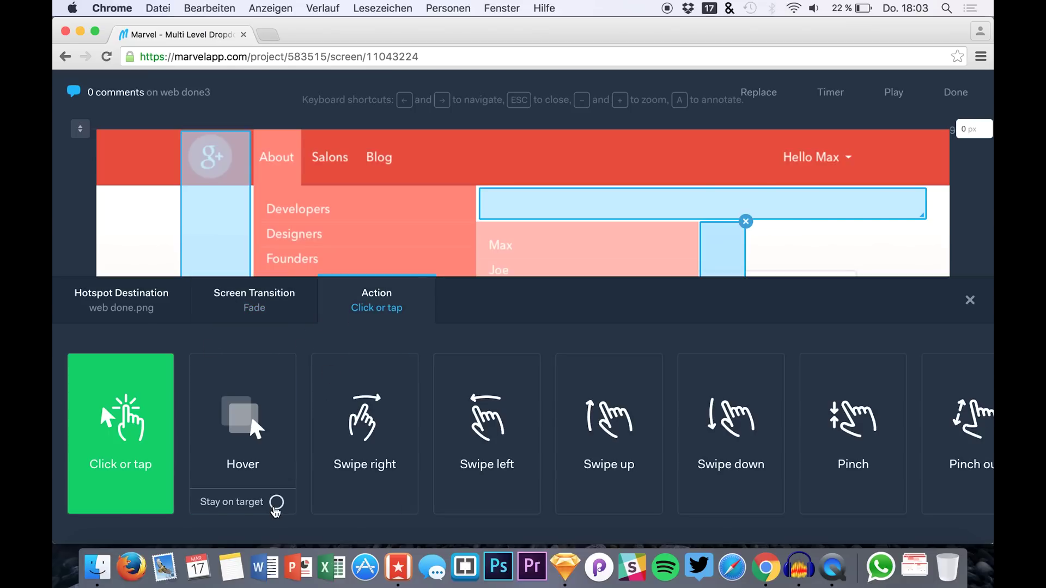
click(276, 502)
click(972, 303)
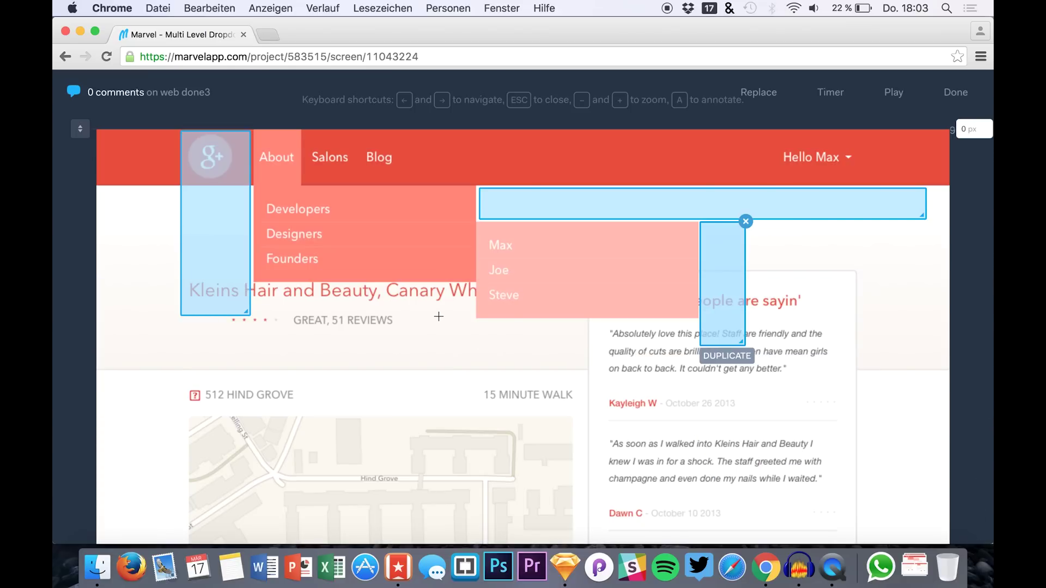
drag(479, 320, 695, 354)
Link the hotspot below the Designers submenu to web done with Fade, Hover and Stay on target.
click(382, 364)
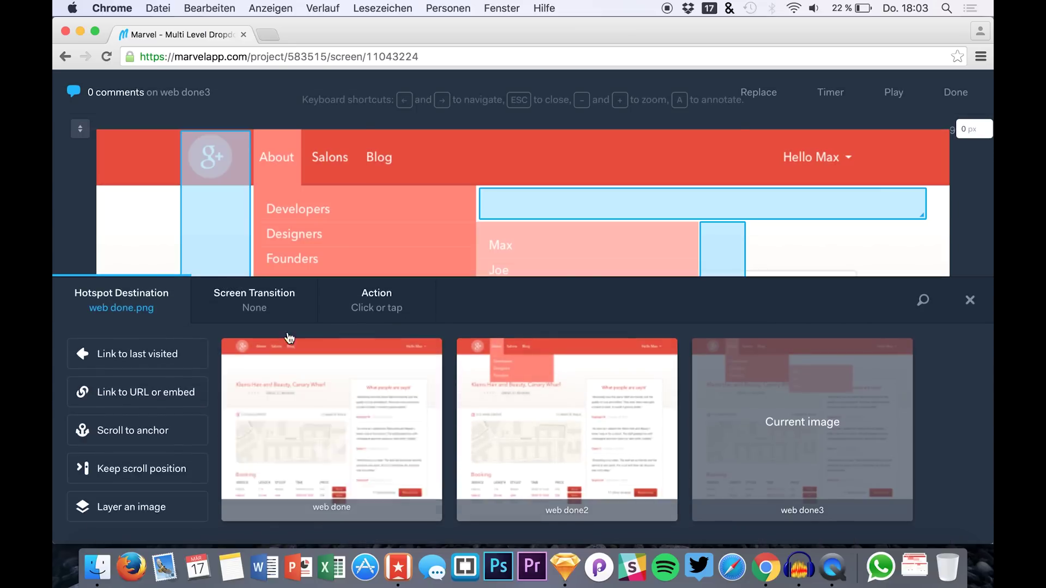
click(248, 314)
click(238, 422)
click(393, 319)
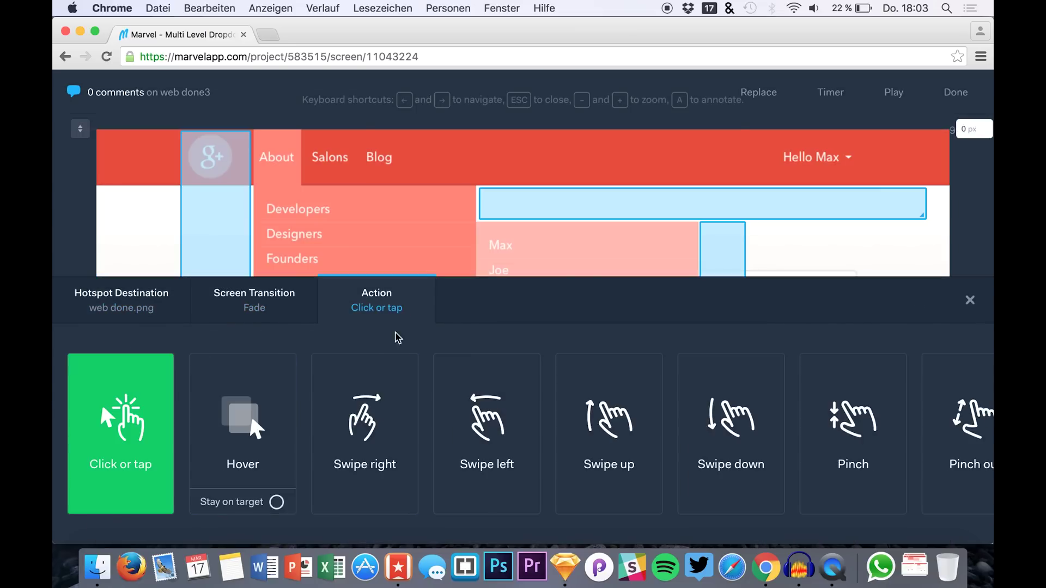
click(255, 482)
click(277, 502)
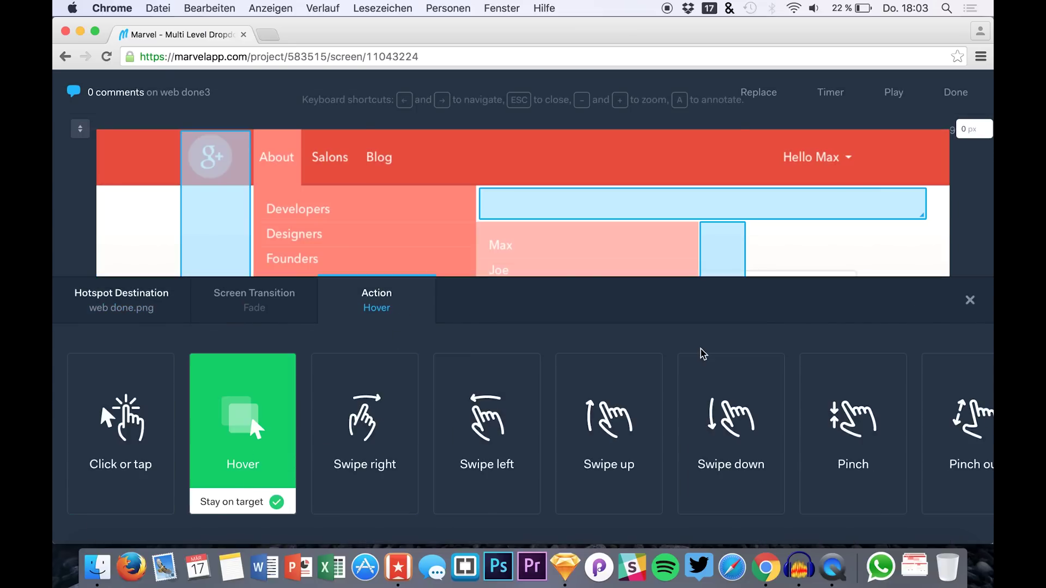
click(970, 300)
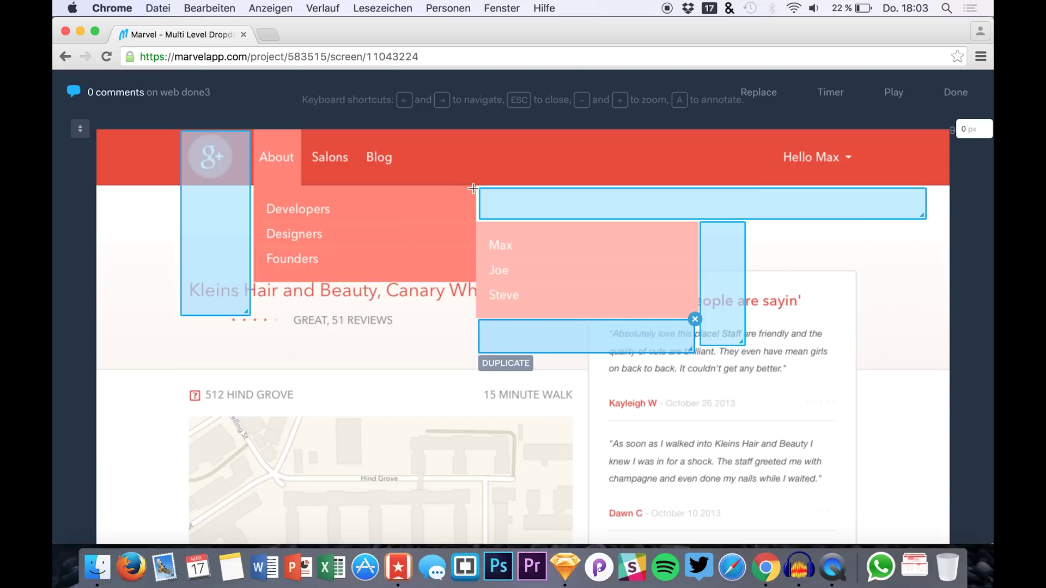
Add an About dropdown hotspot fading to web done2 on hover, staying on target, then play the prototype.
drag(473, 188, 255, 284)
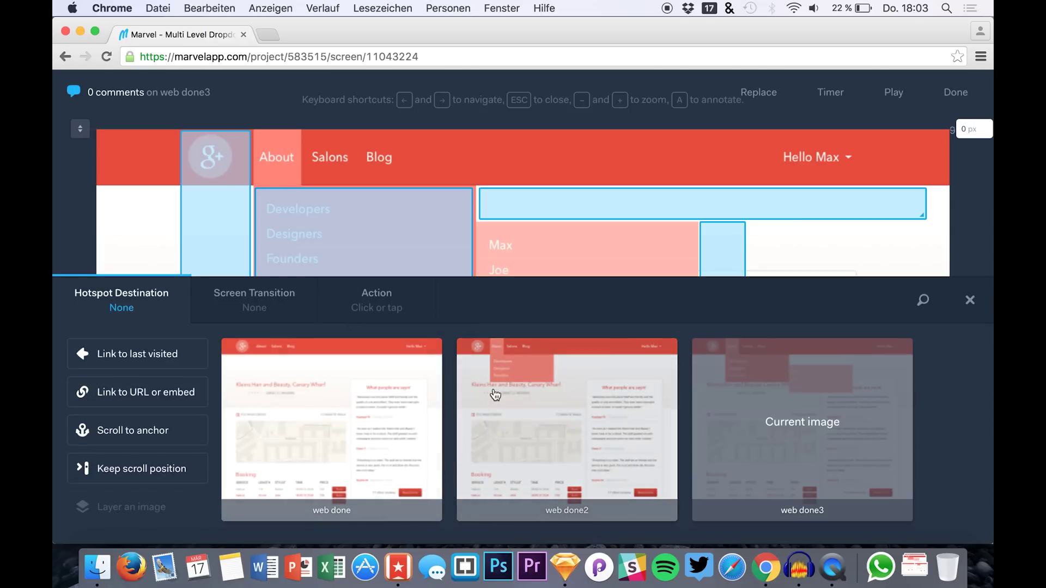
click(495, 394)
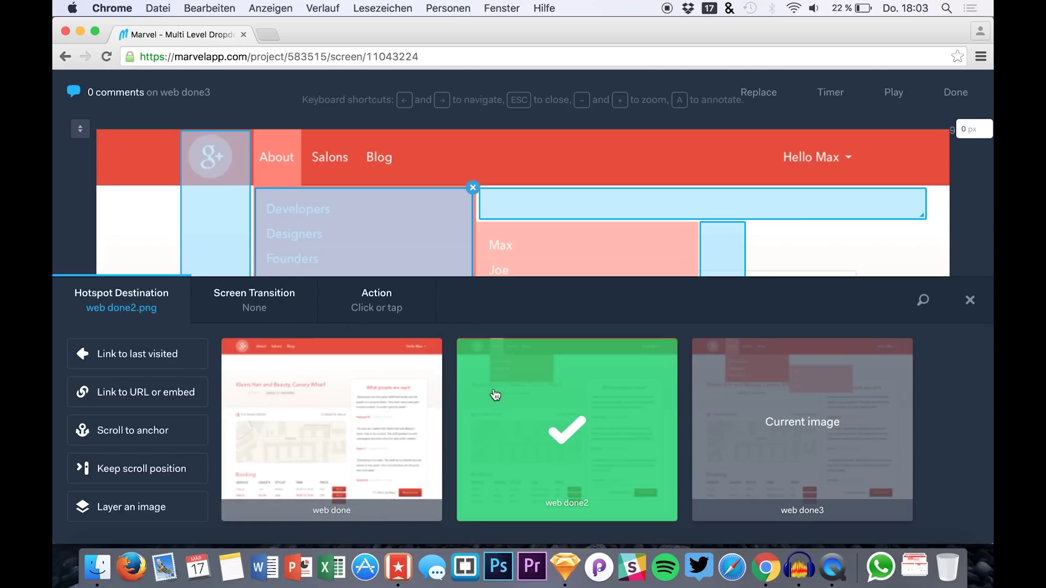
click(270, 315)
click(283, 444)
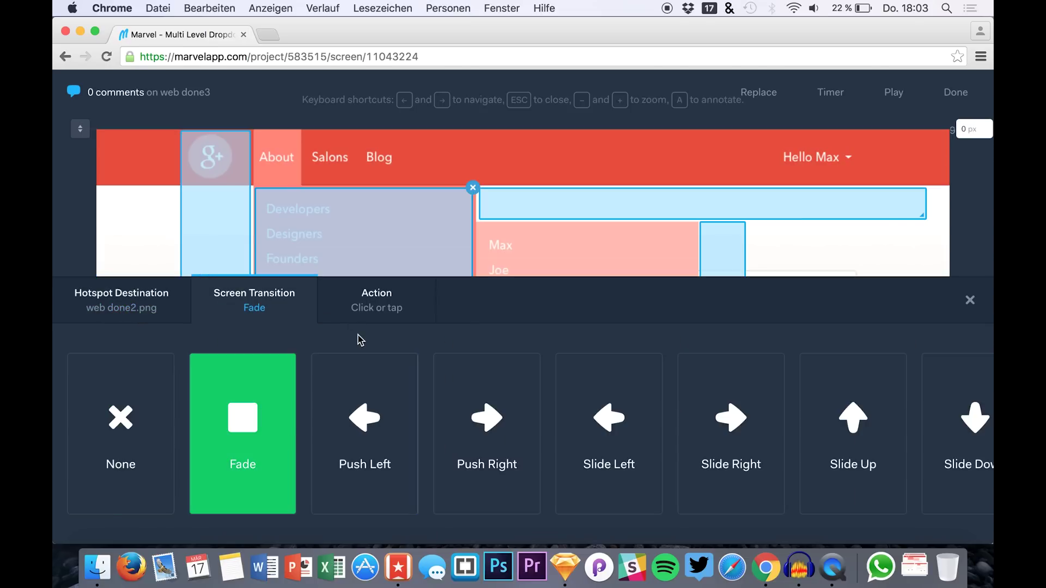
click(374, 303)
click(276, 500)
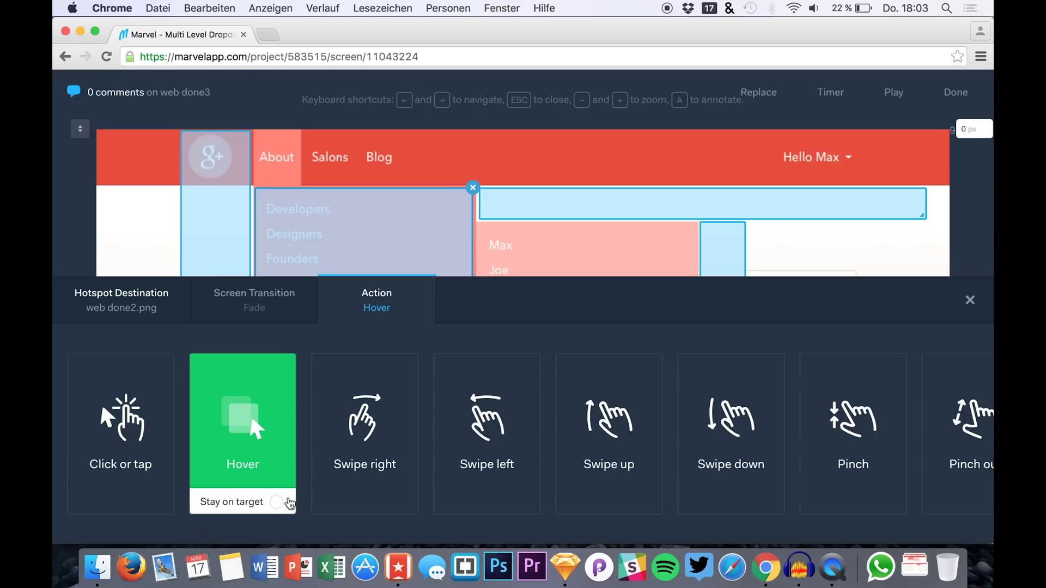
click(279, 502)
click(969, 300)
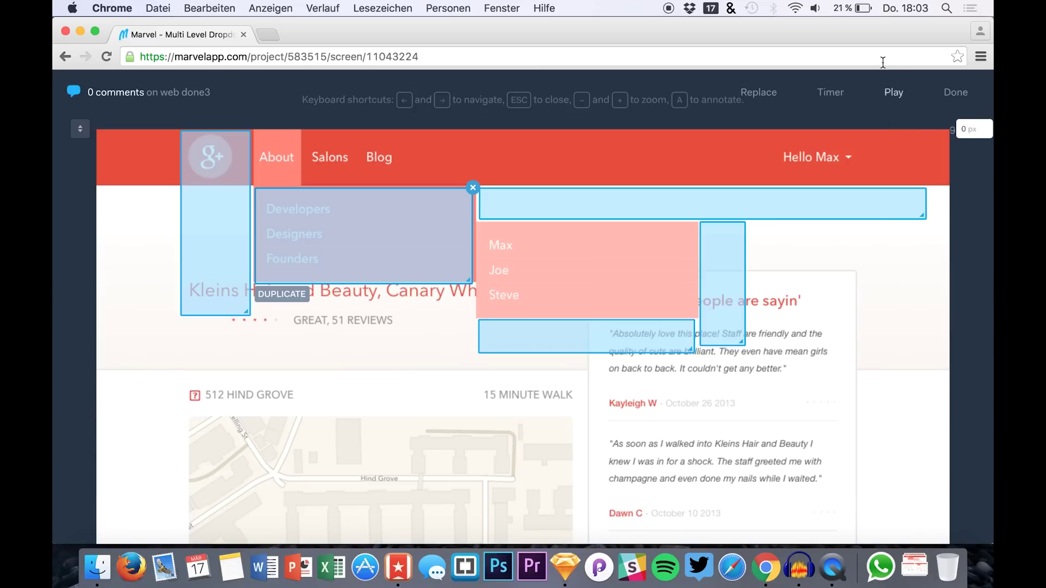
click(893, 92)
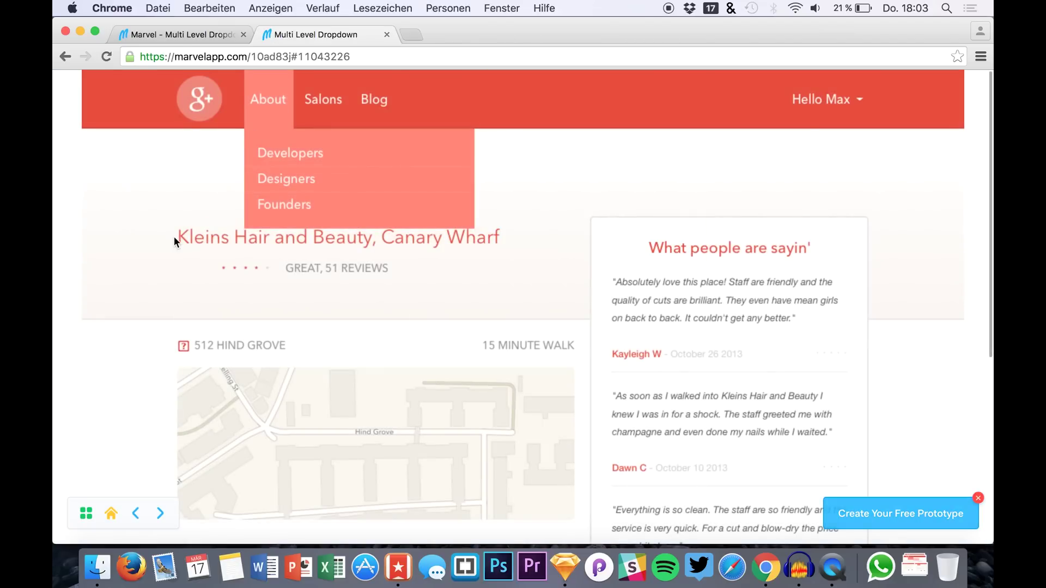
Step forward and back between the screens, then open About and Designers and close them on empty space.
click(160, 515)
click(135, 514)
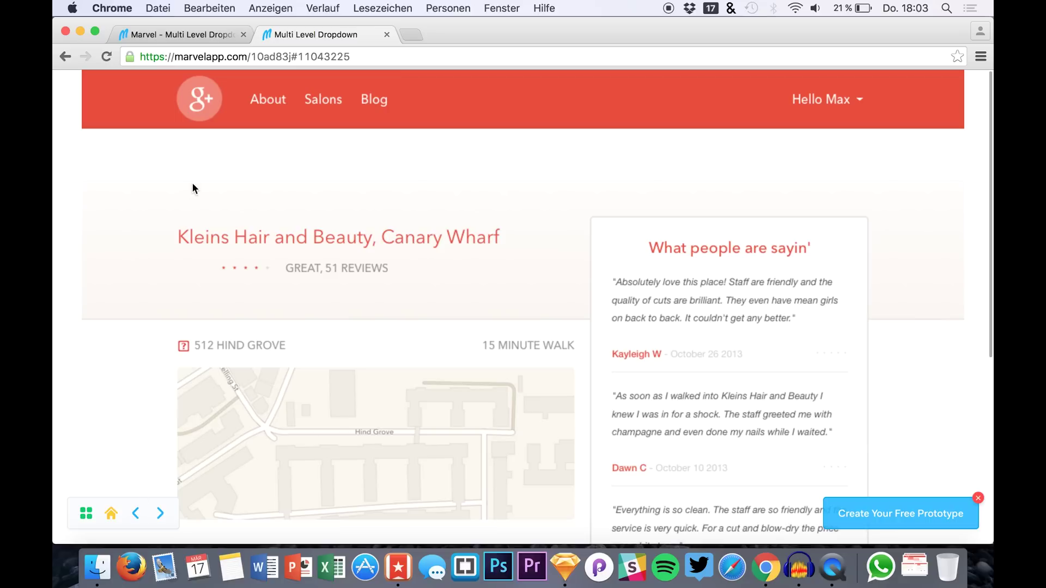
click(276, 102)
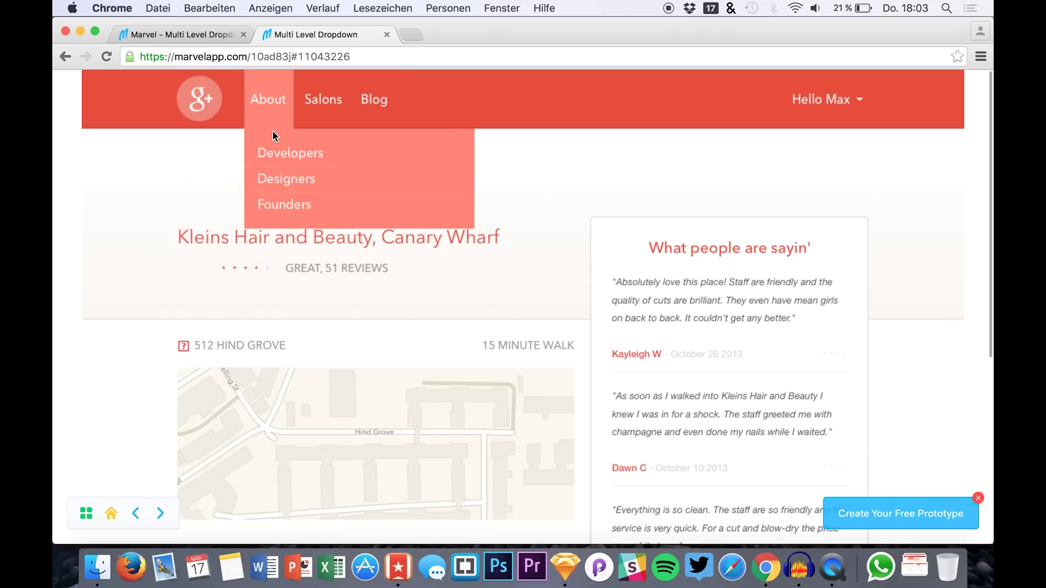
click(268, 184)
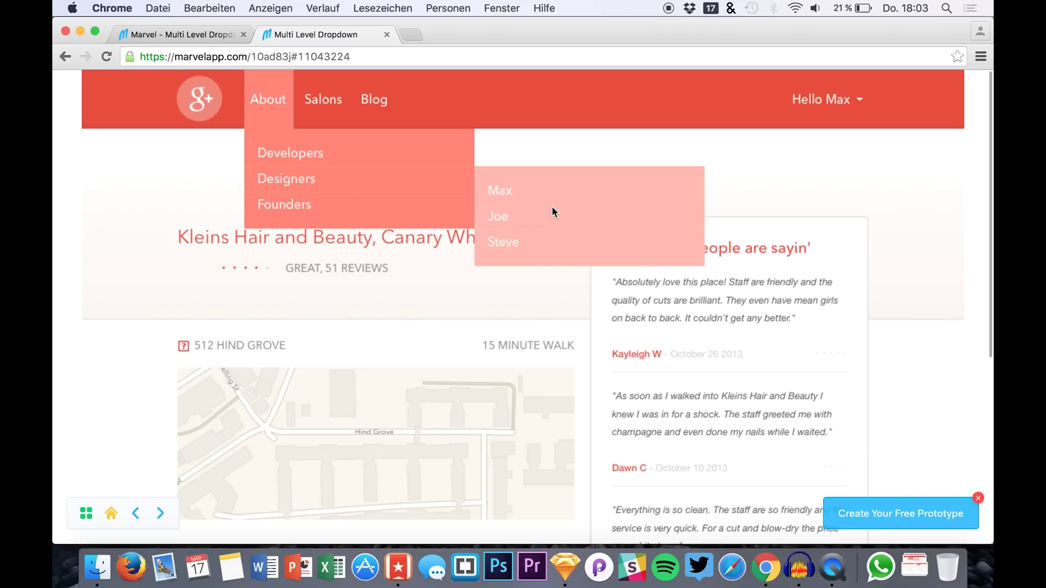
click(752, 200)
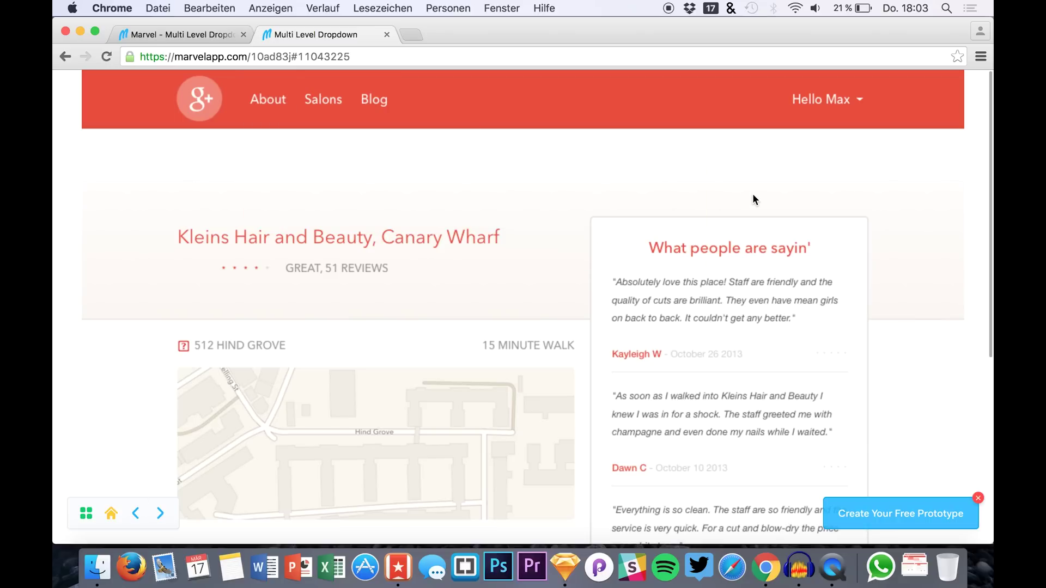
Reopen the About dropdown and check it closes and reopens over empty areas.
click(268, 102)
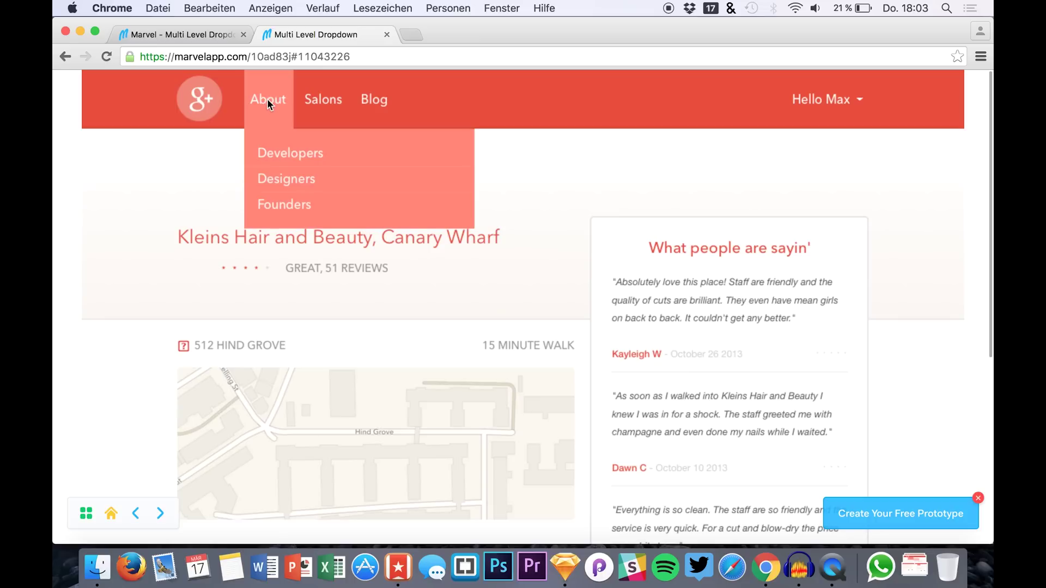
click(316, 256)
click(273, 107)
click(265, 179)
click(217, 119)
click(250, 110)
Reopen About and the Designers submenu, then close only the submenu, leaving About open.
click(251, 111)
click(266, 180)
click(189, 168)
click(245, 92)
click(287, 176)
click(287, 175)
click(485, 192)
click(264, 84)
Open the Designers submenu, confirm it closes and reopens, then return to just the About dropdown.
click(279, 182)
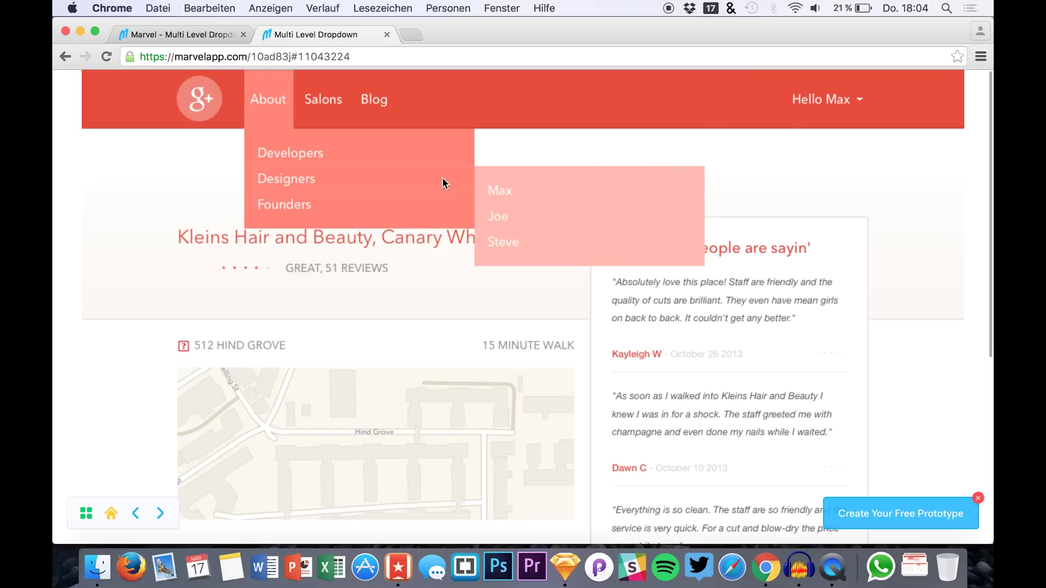
click(381, 171)
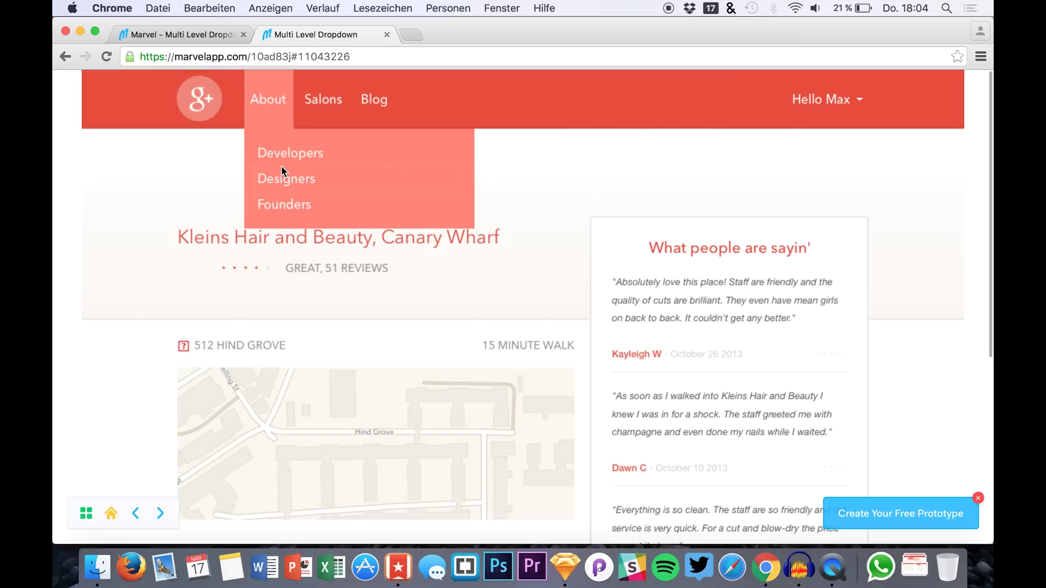
click(384, 183)
click(381, 173)
click(529, 201)
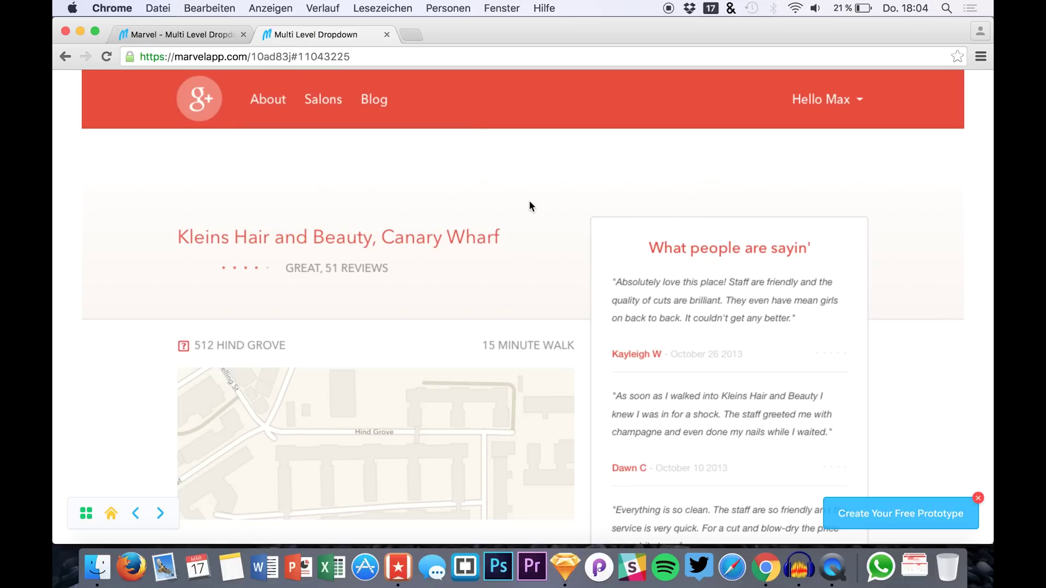
click(259, 109)
Open the Designers submenu once more, then close all menus over an empty area.
click(280, 184)
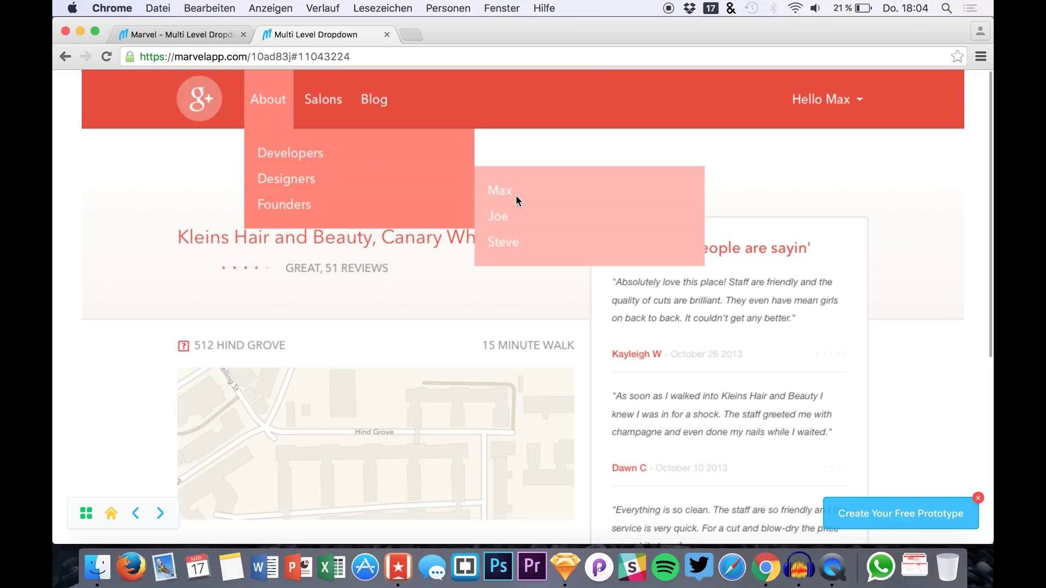
click(284, 170)
click(286, 180)
click(217, 200)
Open About and its Designers submenu, then close both over empty space back to the plain page.
click(283, 120)
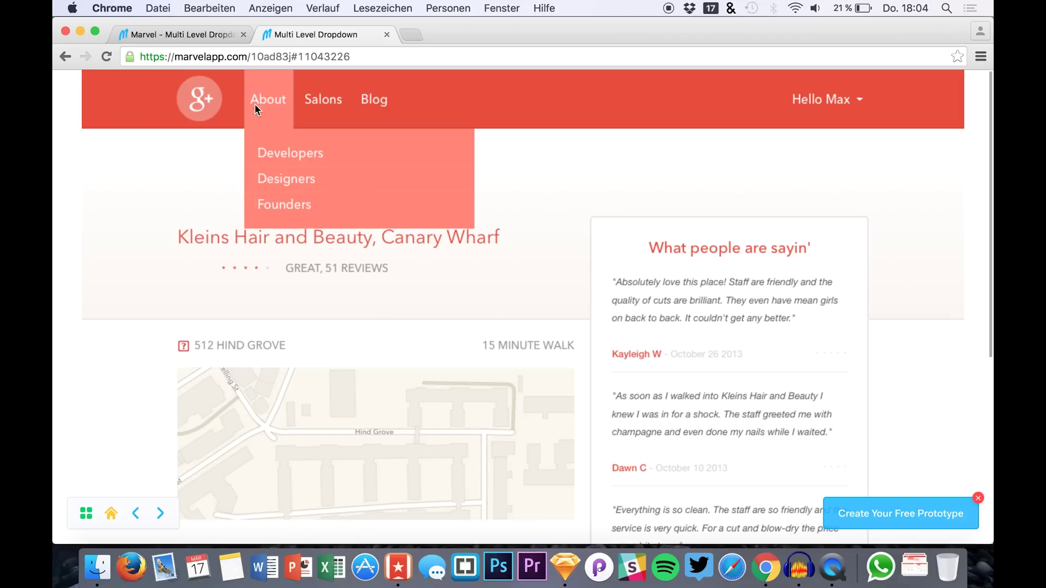
click(277, 191)
click(194, 185)
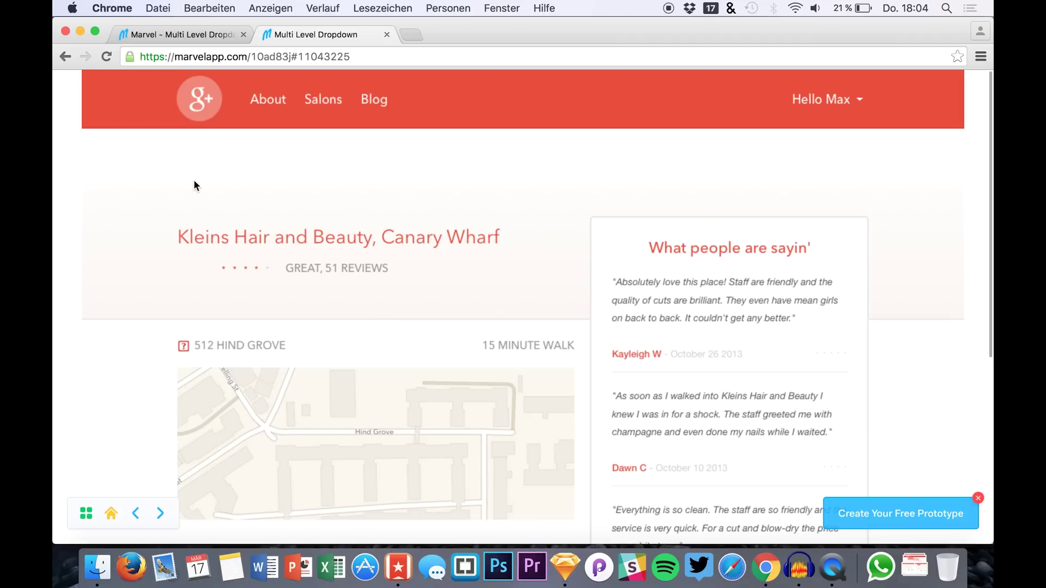